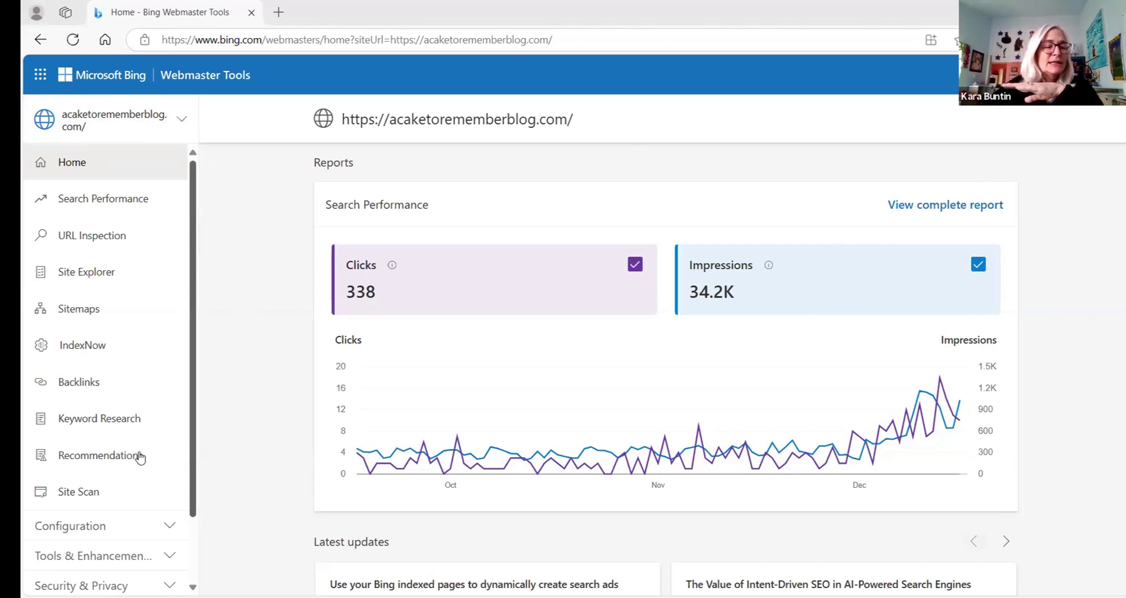
Step: Look through the Tools & Enhancements entries and open the Recommendations report for acaketorememberblog.com
scroll(131, 478, "down", 1)
left_click(129, 472)
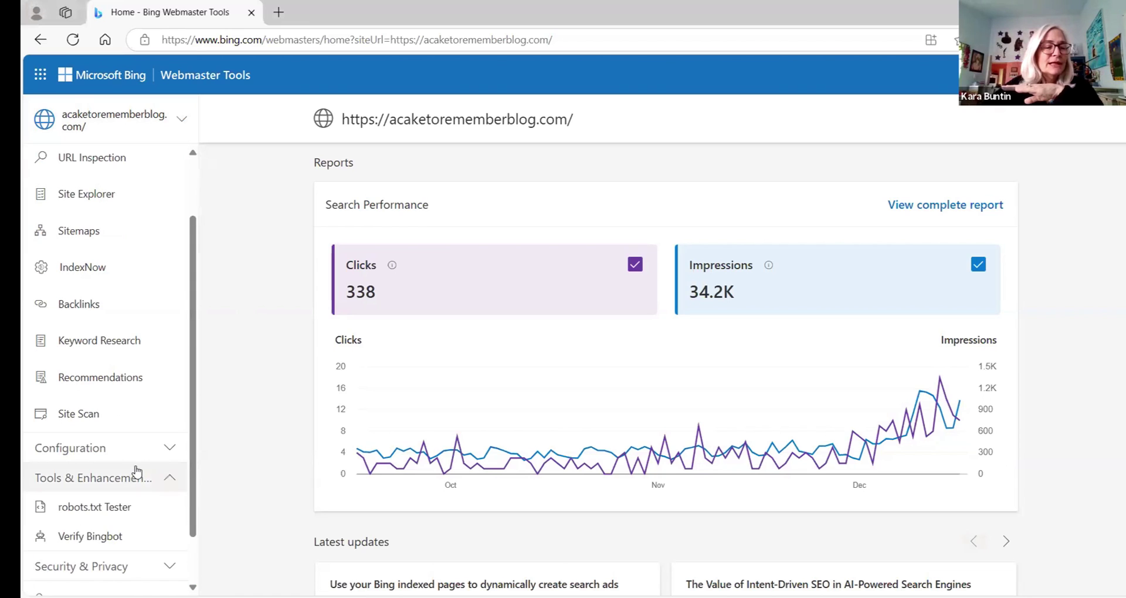
scroll(137, 473, "down", 1)
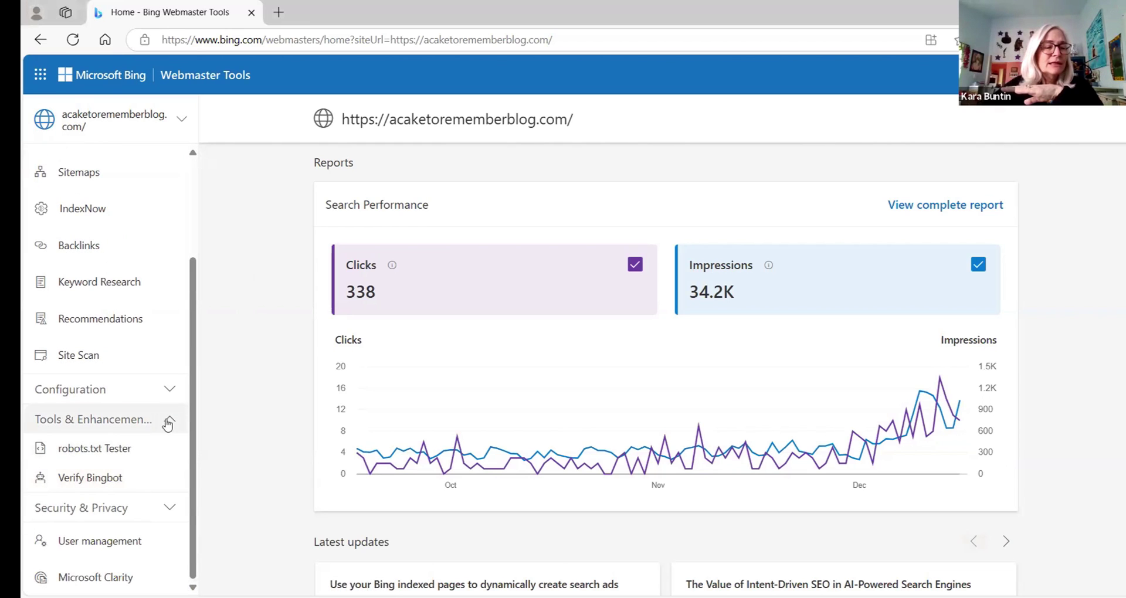
left_click(168, 422)
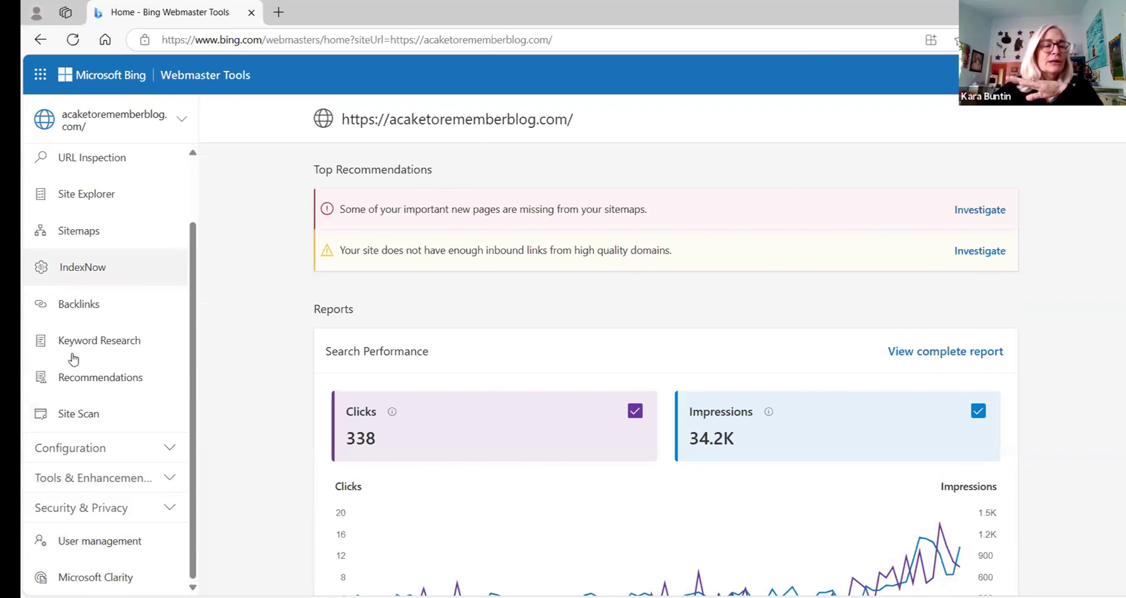
left_click(99, 378)
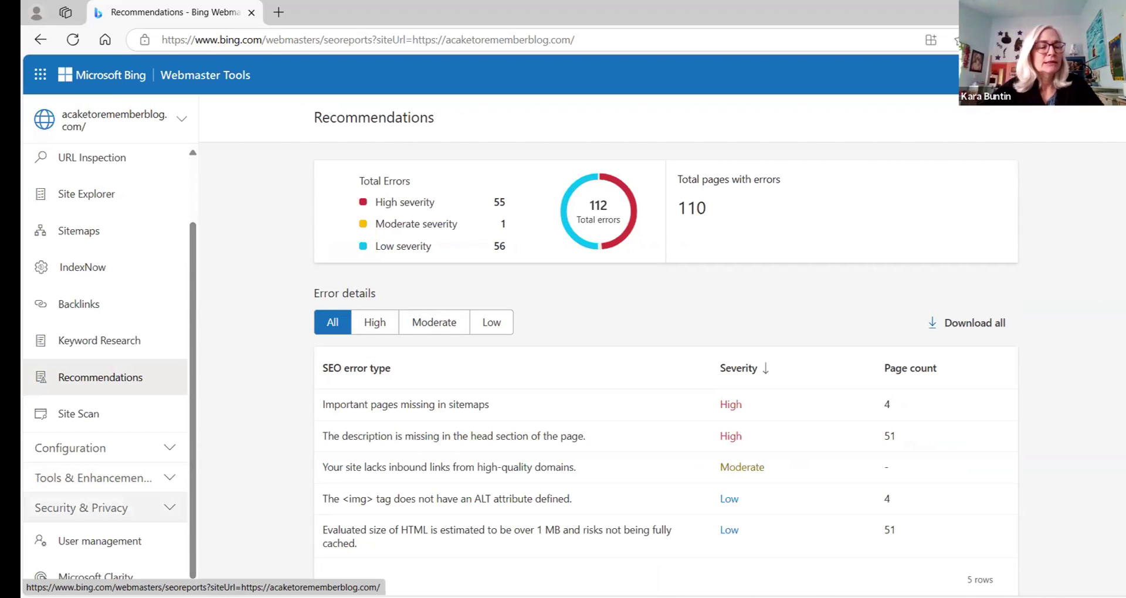
Step: Go to the site's Microsoft Clarity section and open the acaketorememberblog.com project dashboard in Clarity
left_click(132, 575)
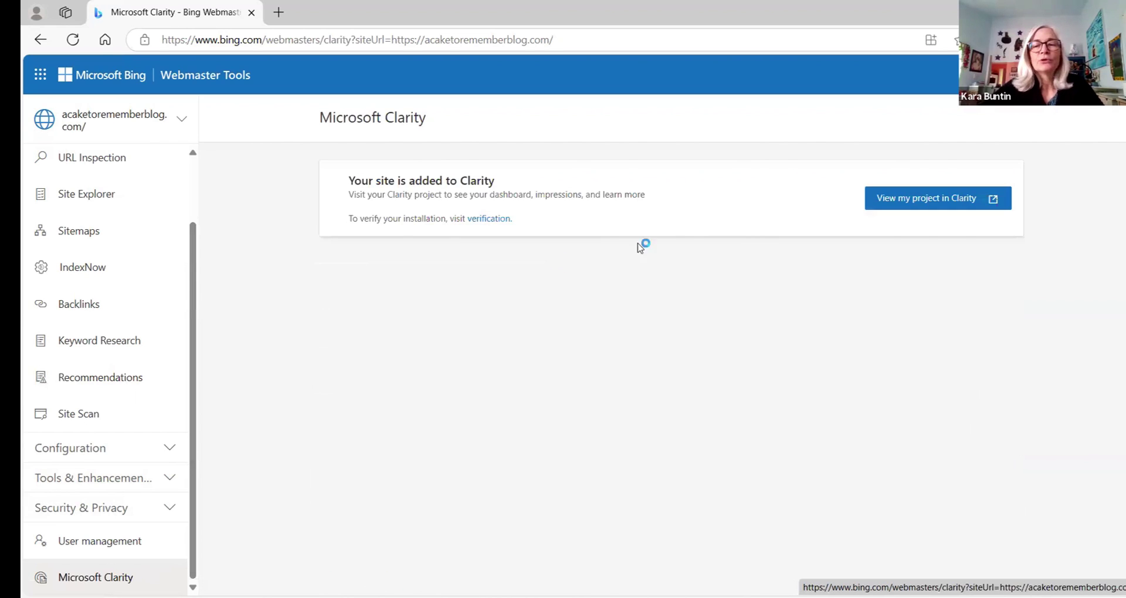
left_click(881, 196)
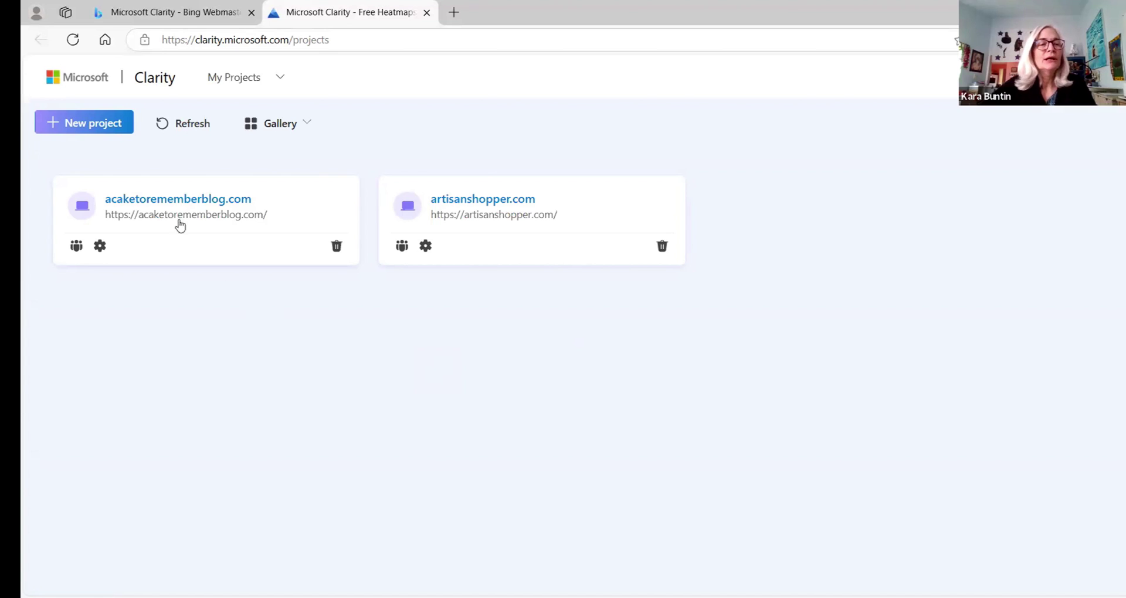
left_click(193, 199)
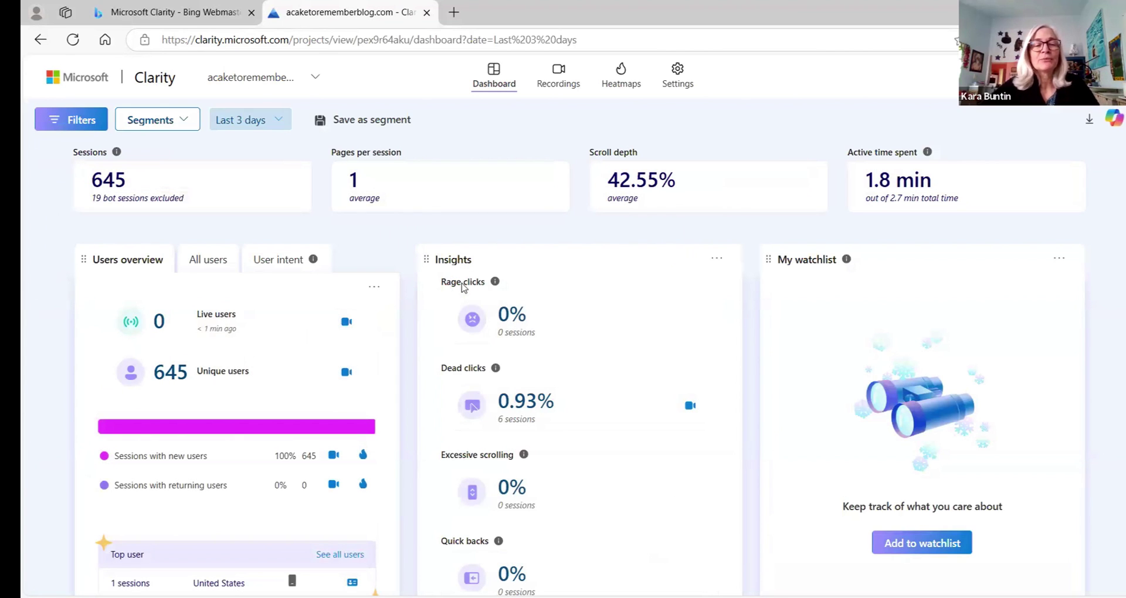
Step: Examine the dashboard's rage clicks, dead clicks, excessive scrolling and quick backs insights along with the users overview
mouse_move(457, 290)
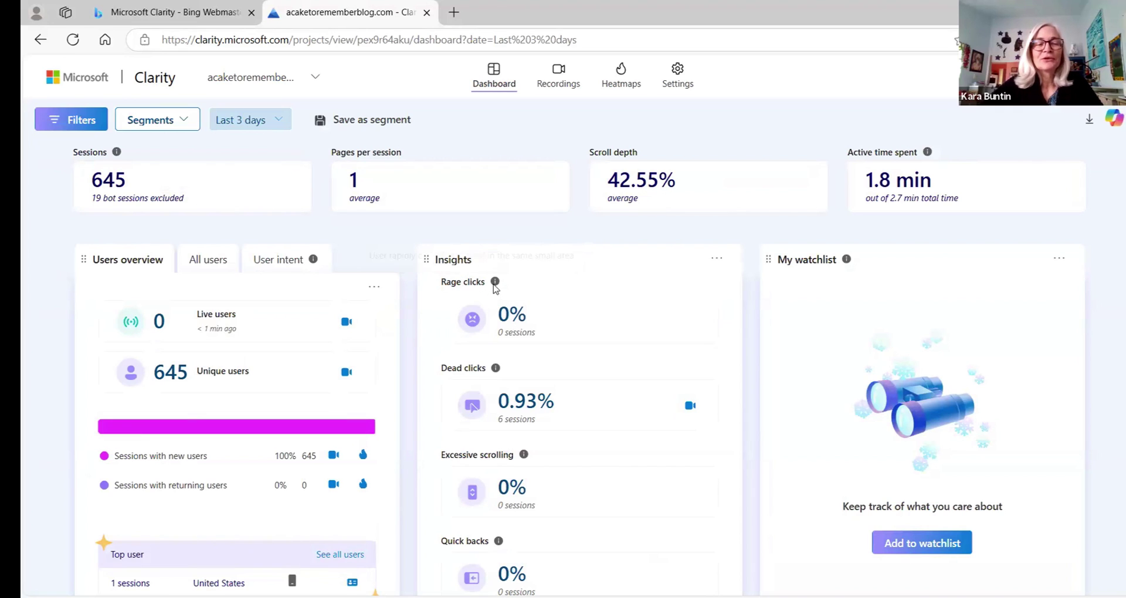
mouse_move(496, 284)
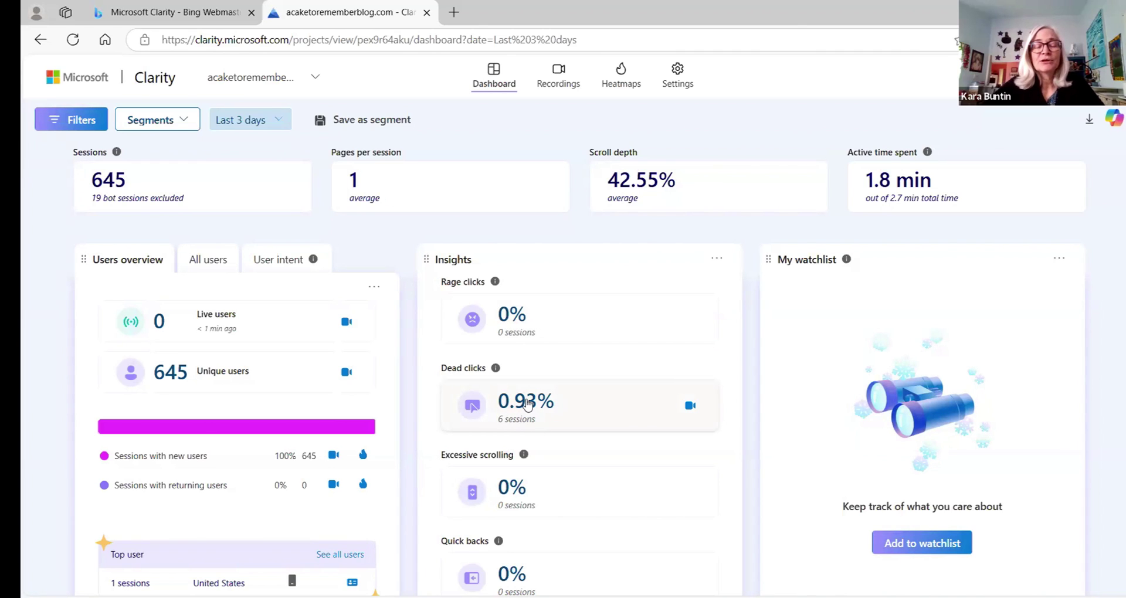
mouse_move(497, 371)
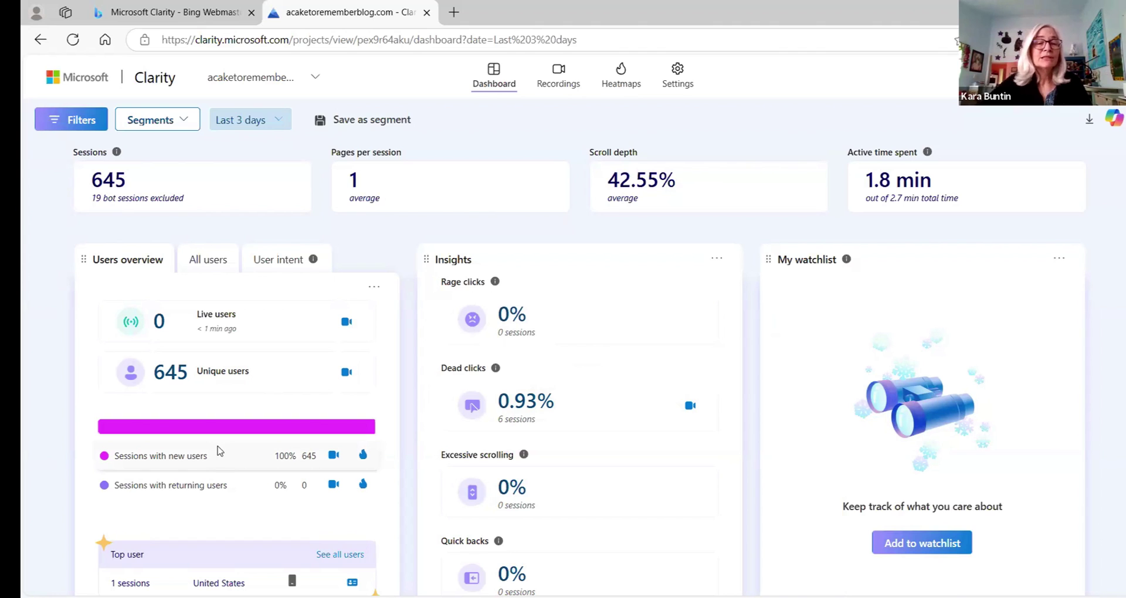
scroll(453, 381, "down", 4)
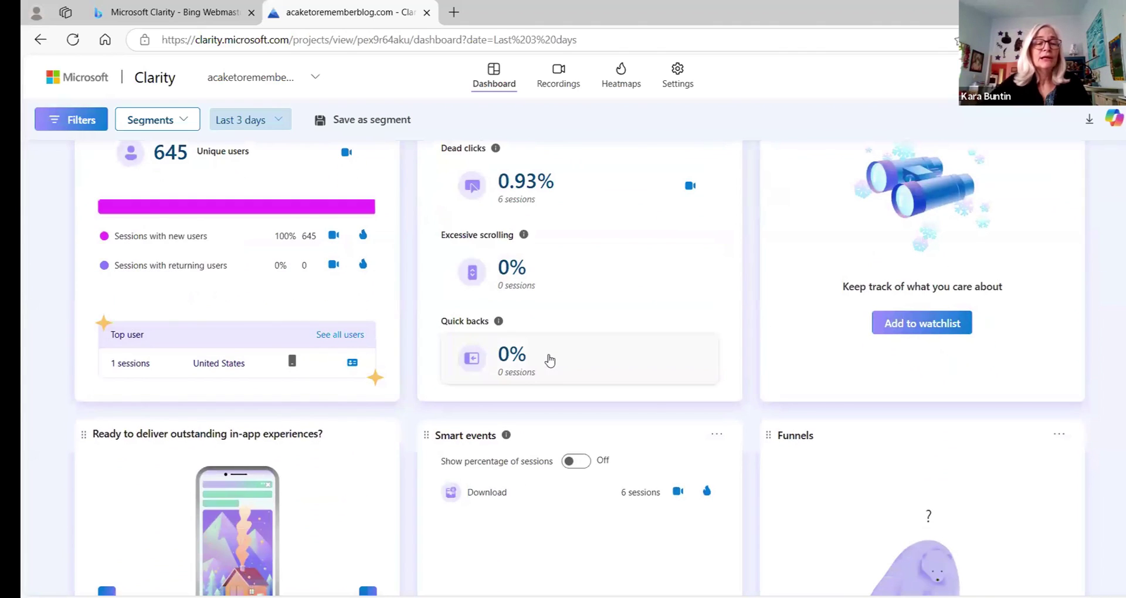
scroll(548, 360, "up", 2)
scroll(551, 360, "up", 1)
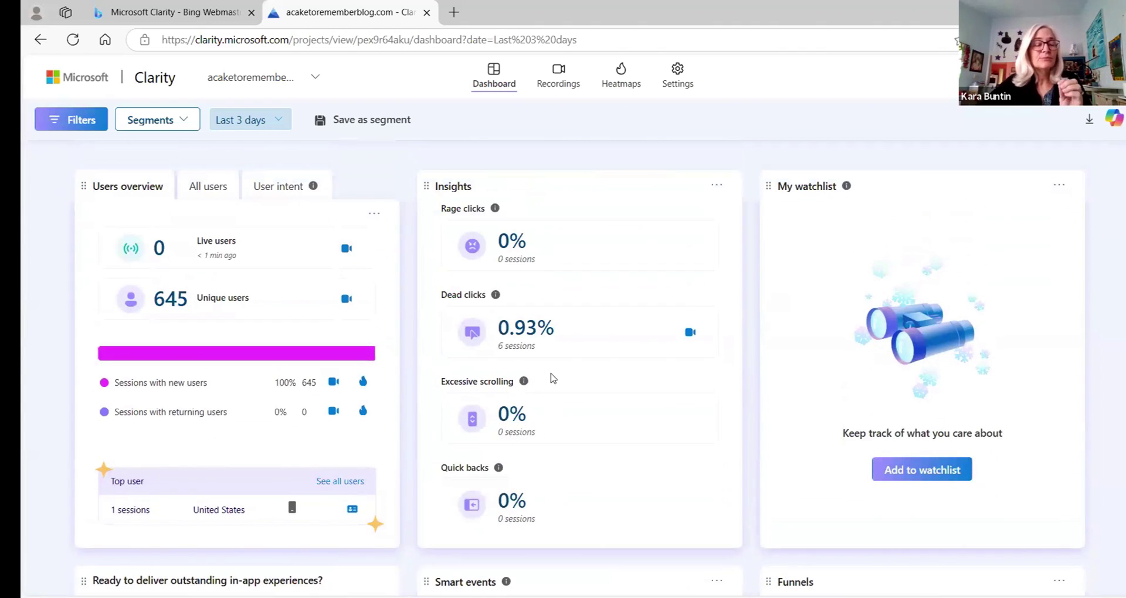
scroll(554, 376, "up", 1)
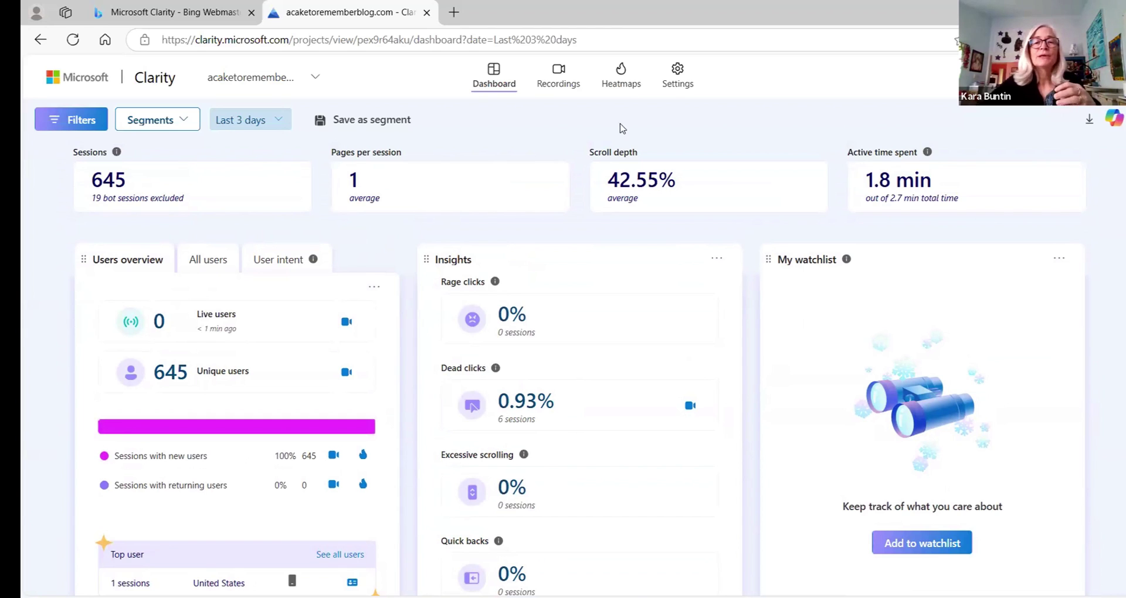
left_click(678, 78)
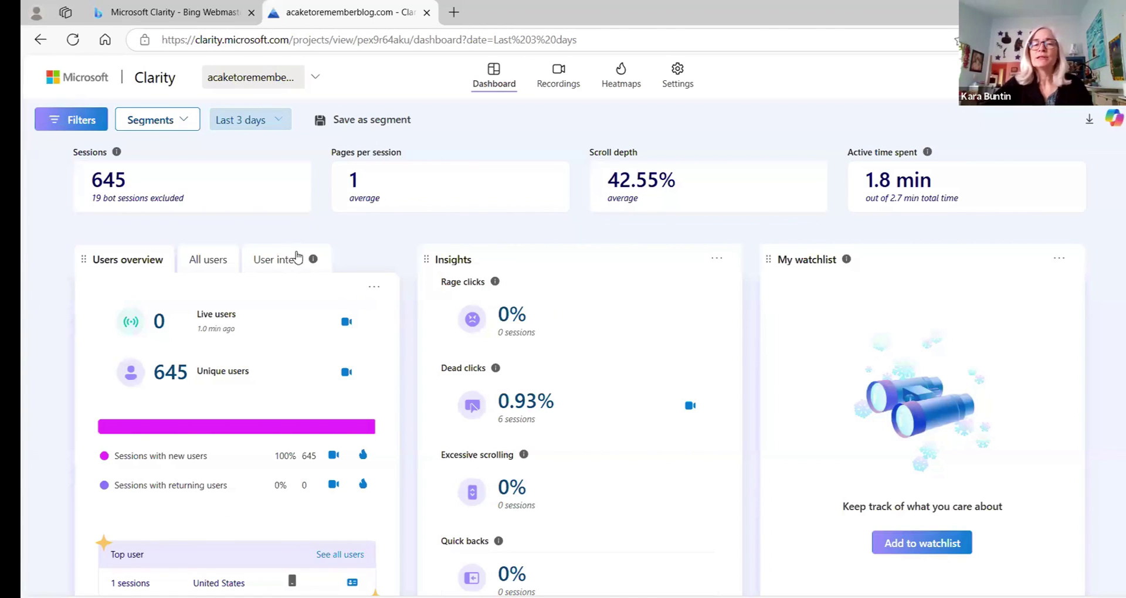
mouse_move(297, 259)
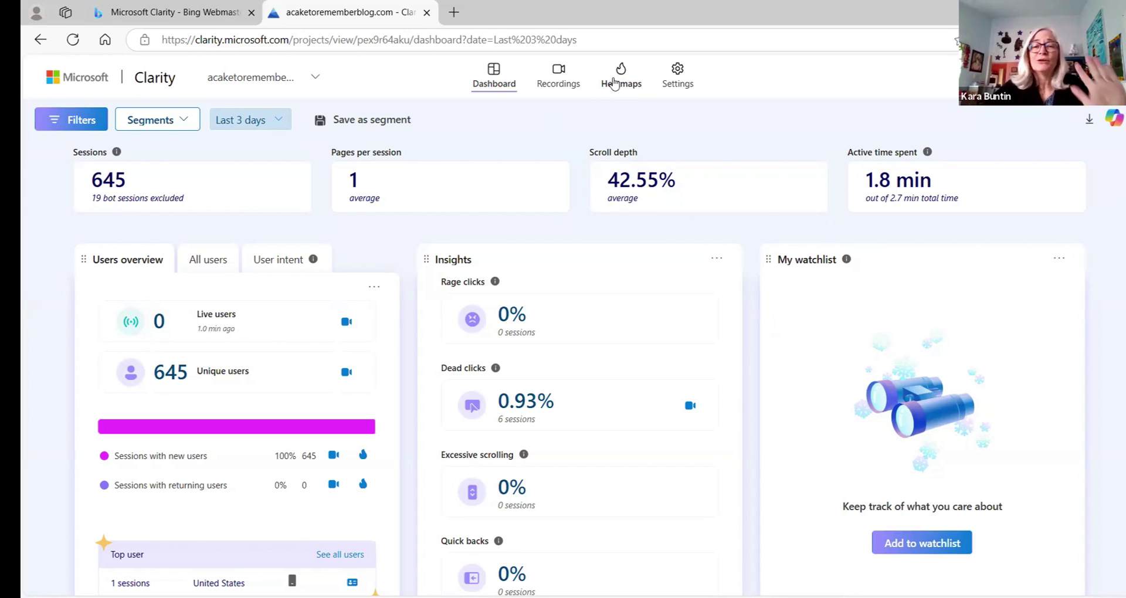
Step: Open the heatmap of the popular page 40-best-gingerbread-house-candy-decorations
left_click(614, 84)
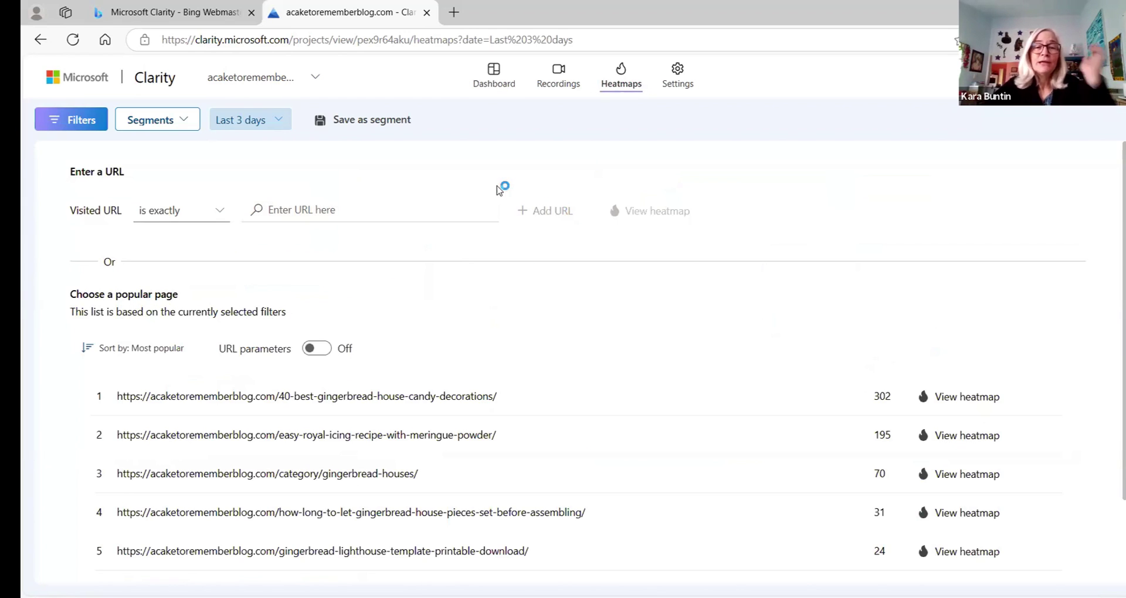
scroll(492, 174, "down", 2)
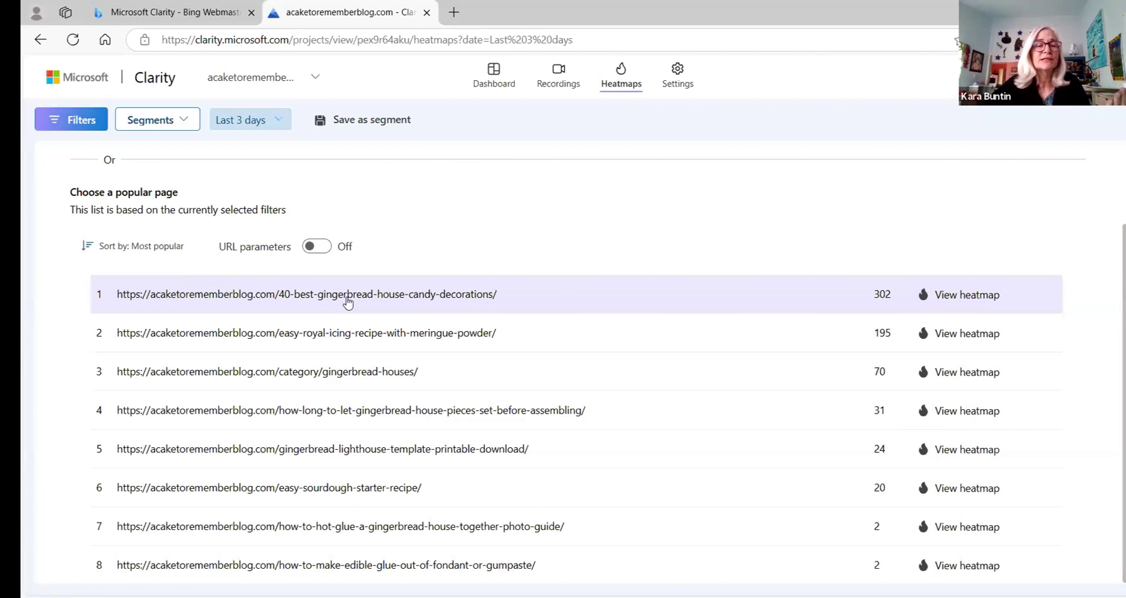
left_click(348, 302)
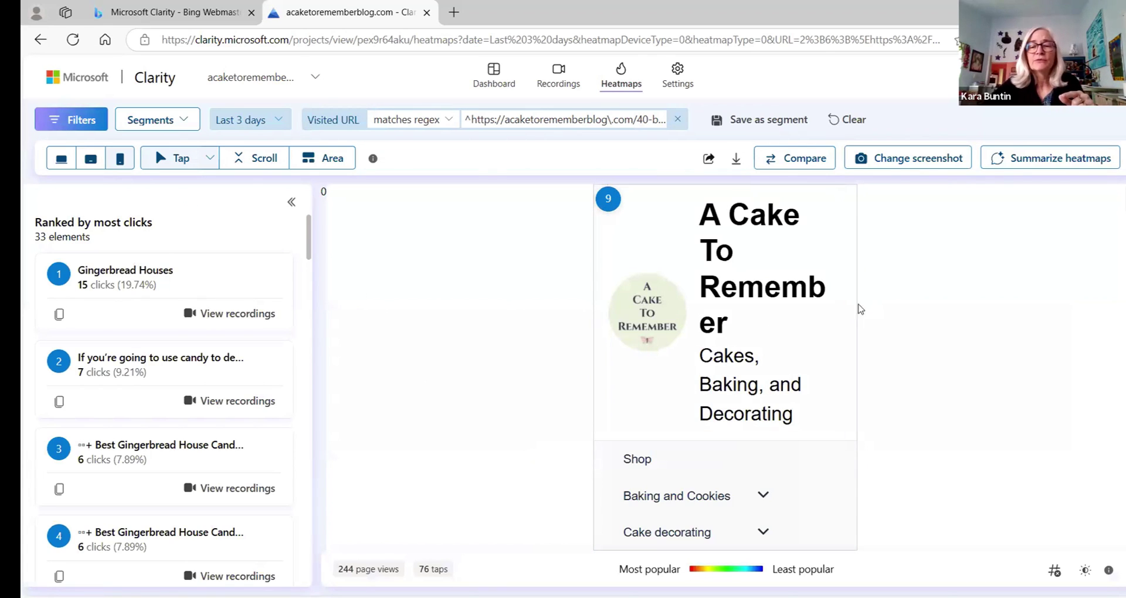
Step: Examine where visitors tap on the navigation menu, post title and introduction in the page's tap heatmap
scroll(848, 310, "down", 4)
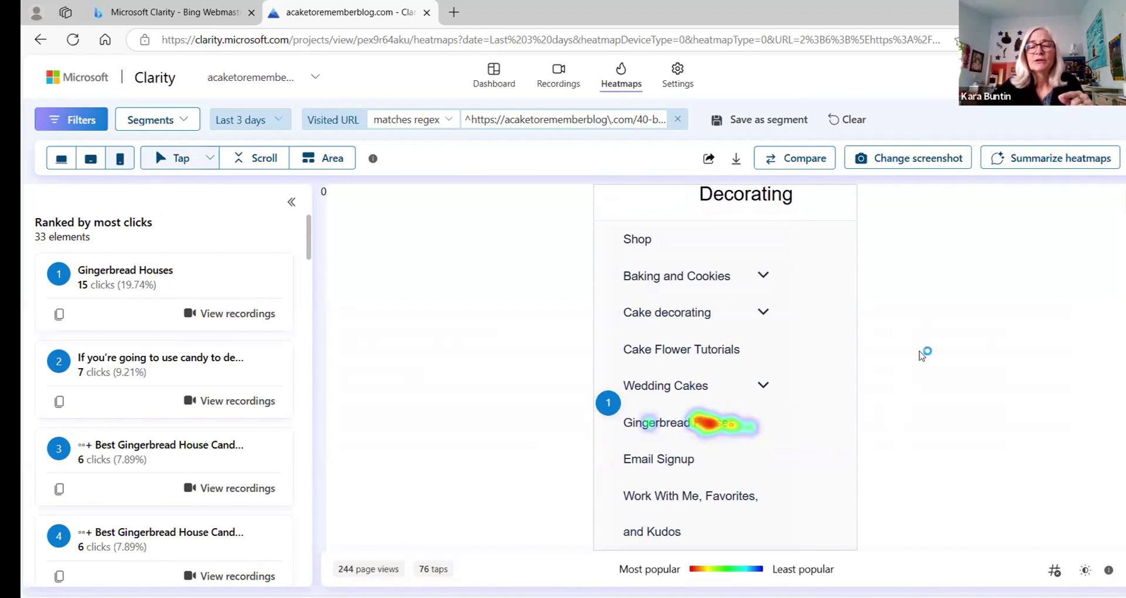
mouse_move(699, 436)
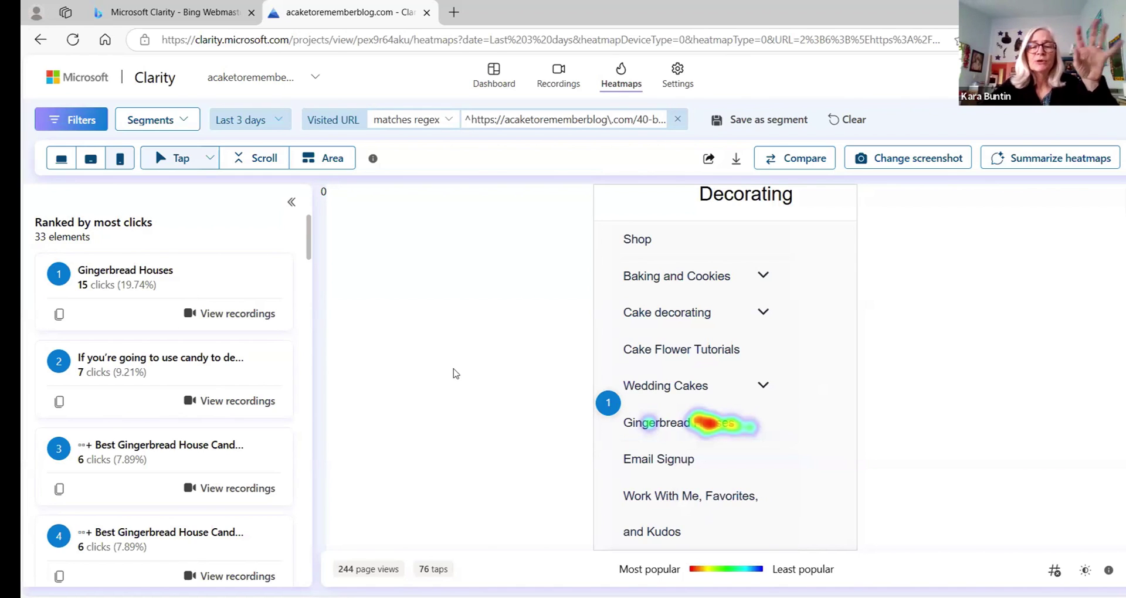
scroll(455, 374, "down", 3)
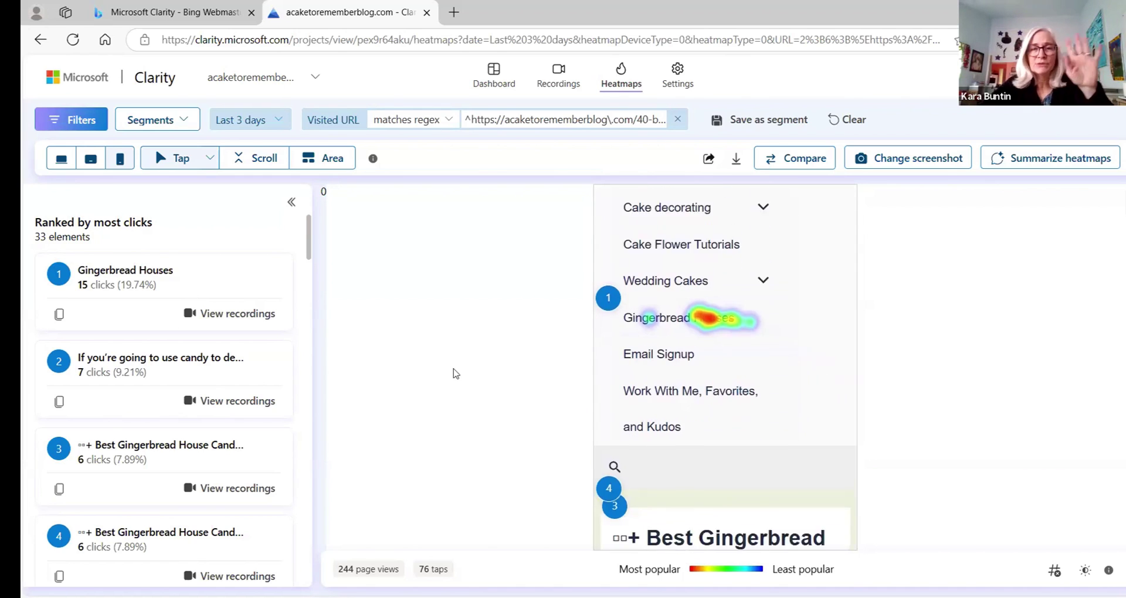
scroll(456, 373, "down", 2)
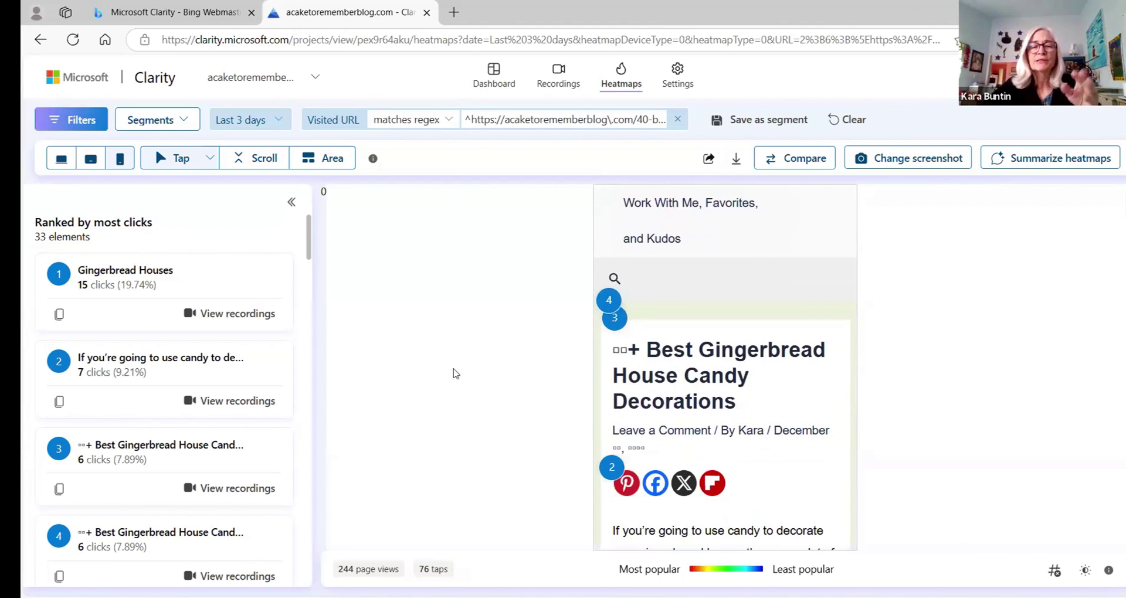
scroll(456, 373, "down", 1)
mouse_move(610, 396)
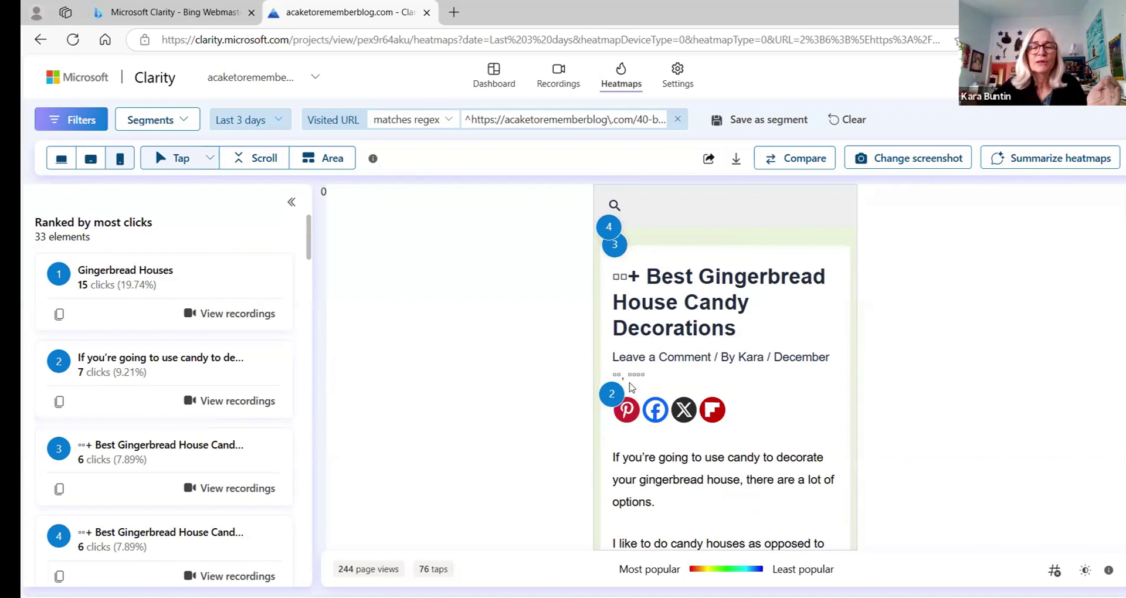
scroll(548, 392, "down", 3)
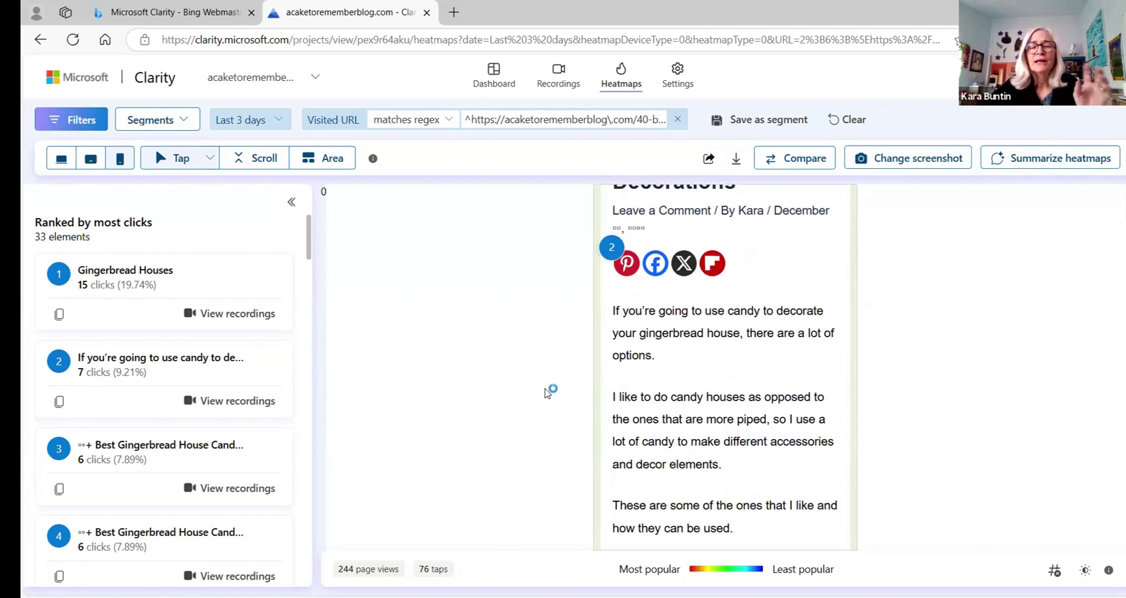
scroll(545, 393, "down", 4)
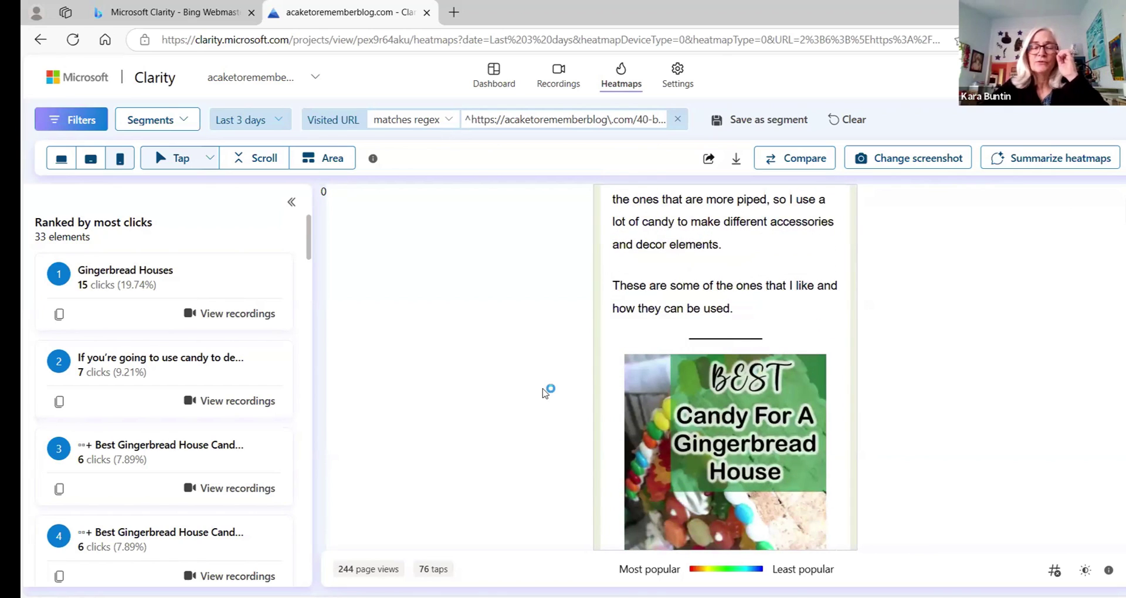
scroll(545, 393, "down", 3)
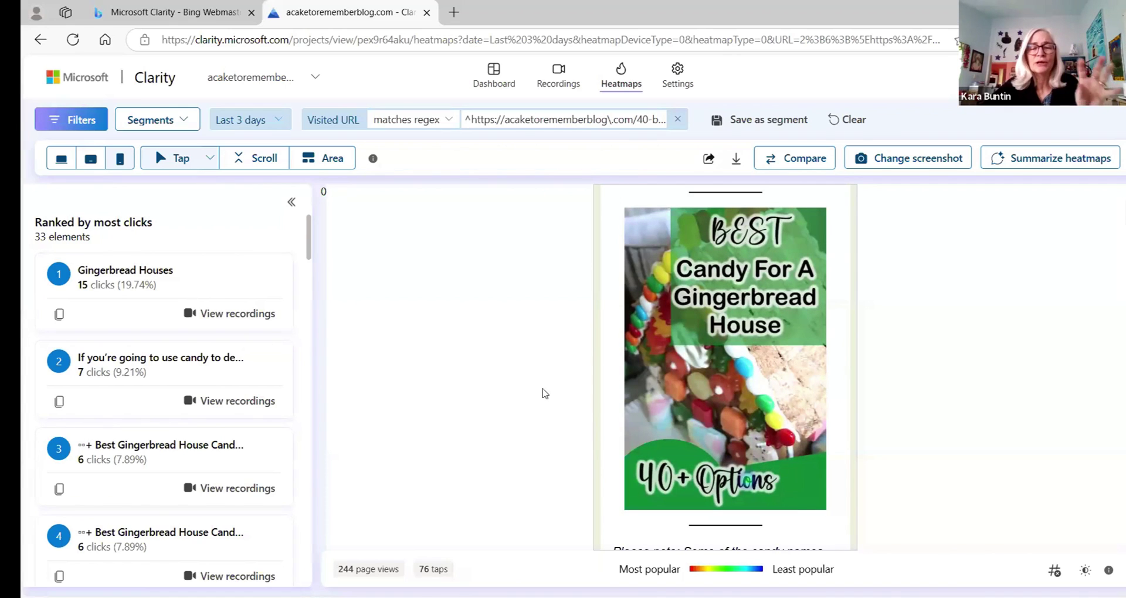
scroll(545, 393, "down", 6)
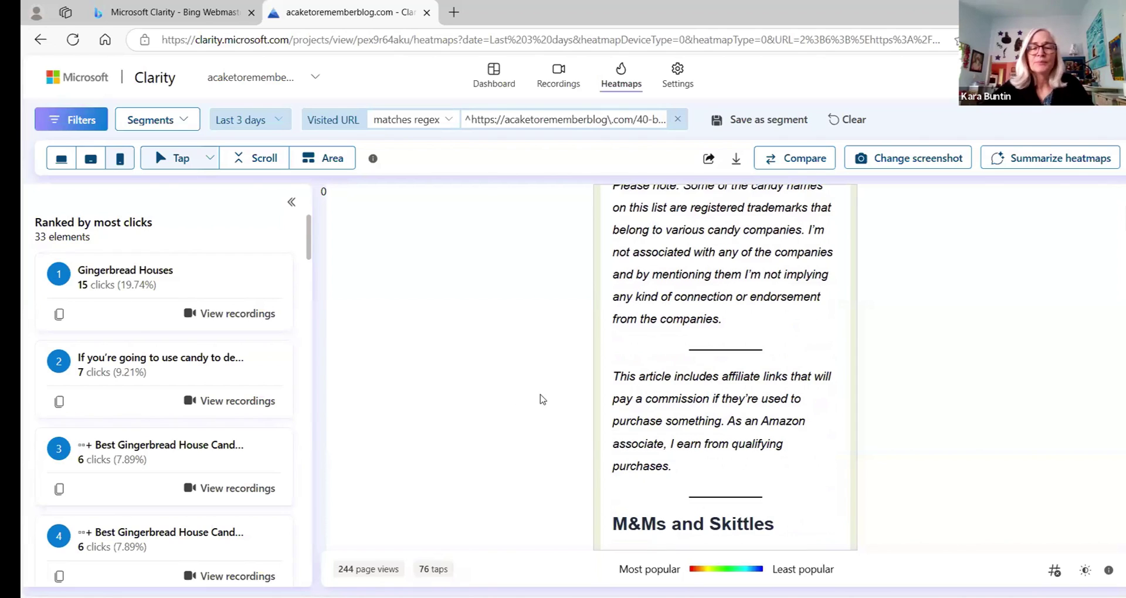
Step: Examine the taps on the candy sections and Amazon links, from M&Ms and Skittles down to Necco wafers
scroll(543, 398, "down", 18)
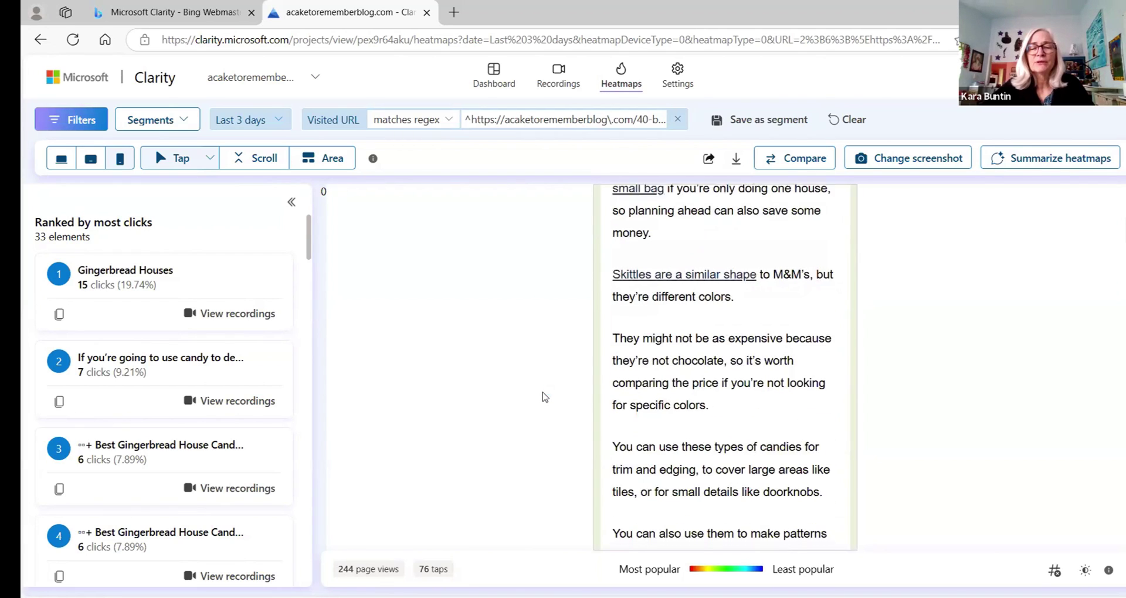
scroll(544, 396, "down", 8)
mouse_move(851, 351)
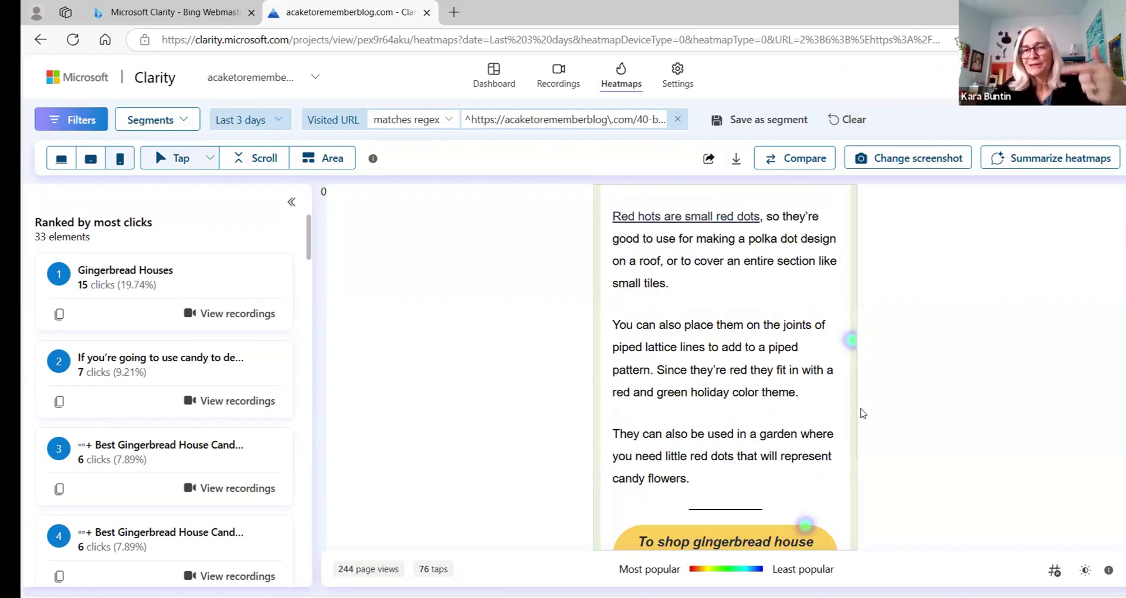
scroll(833, 393, "down", 4)
mouse_move(764, 318)
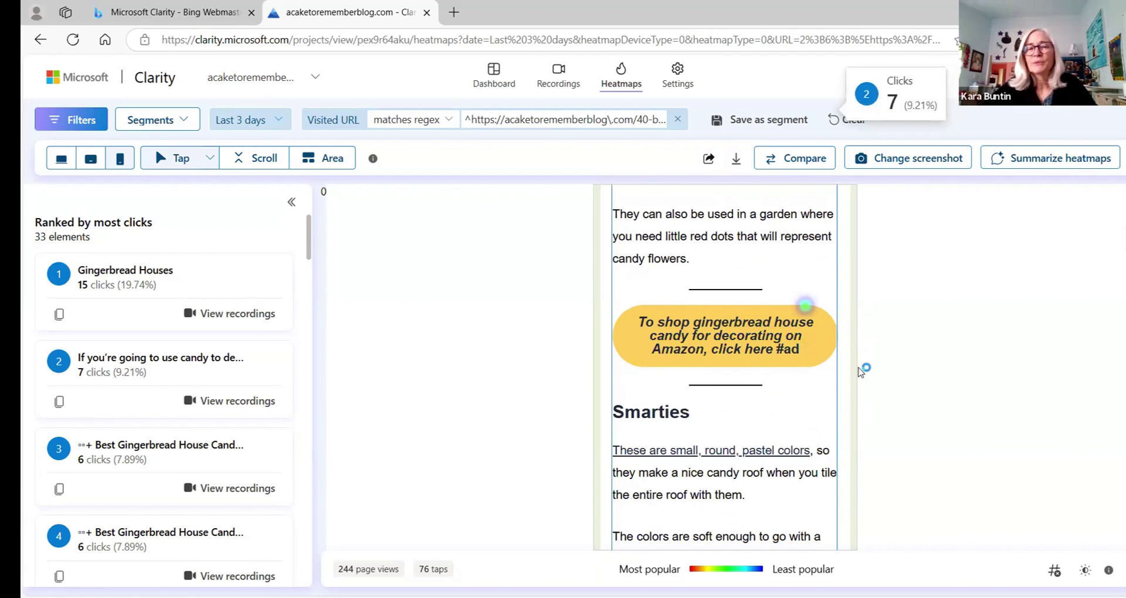
scroll(868, 376, "down", 10)
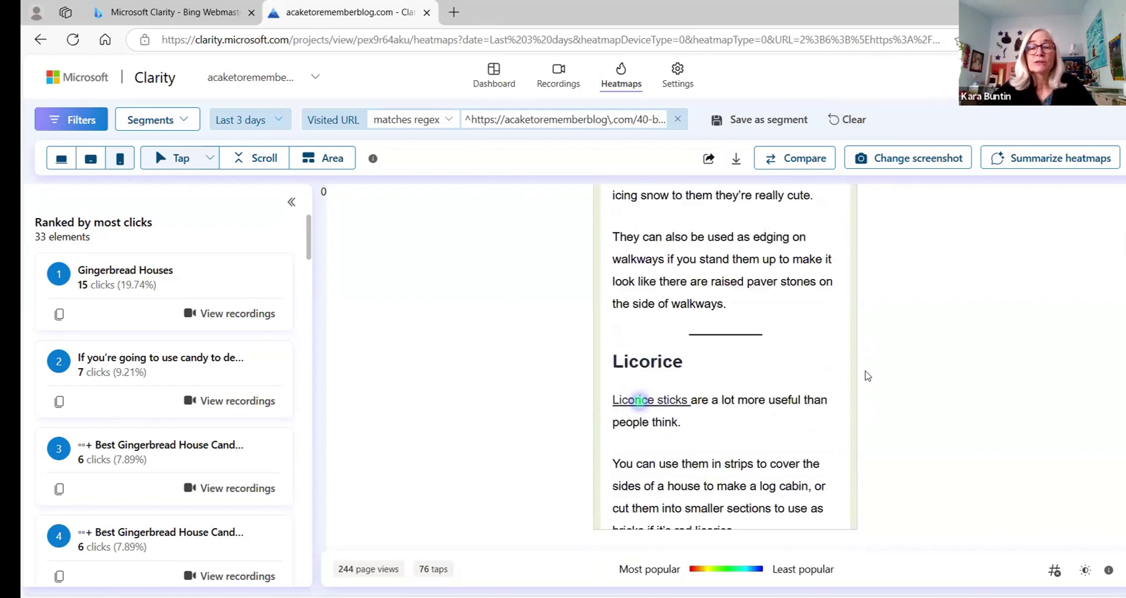
scroll(868, 376, "up", 4)
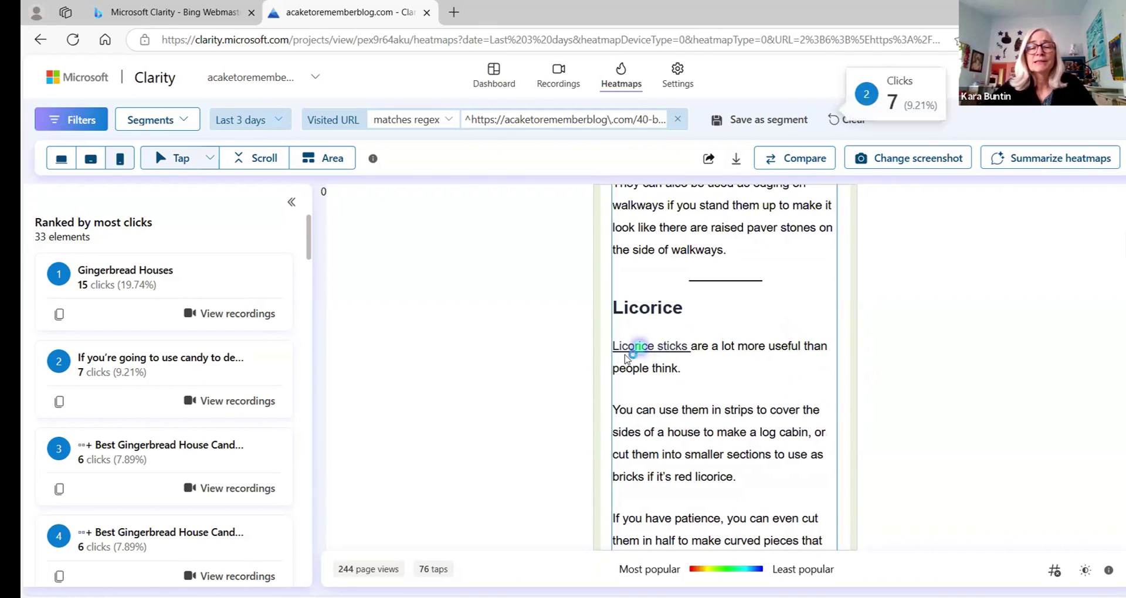
mouse_move(646, 353)
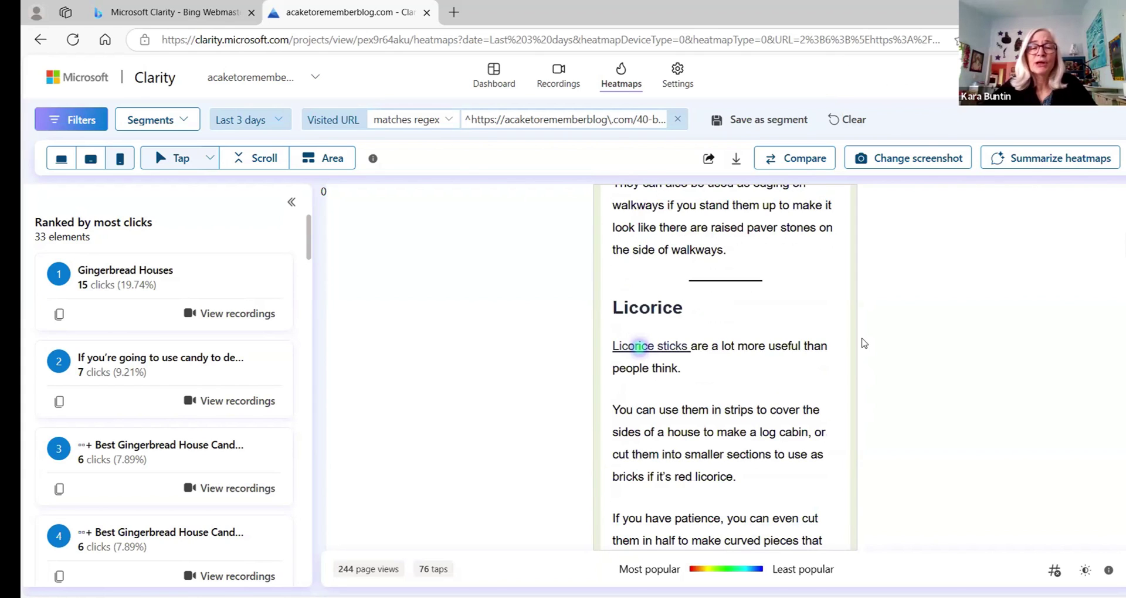
scroll(864, 343, "down", 3)
scroll(864, 343, "down", 10)
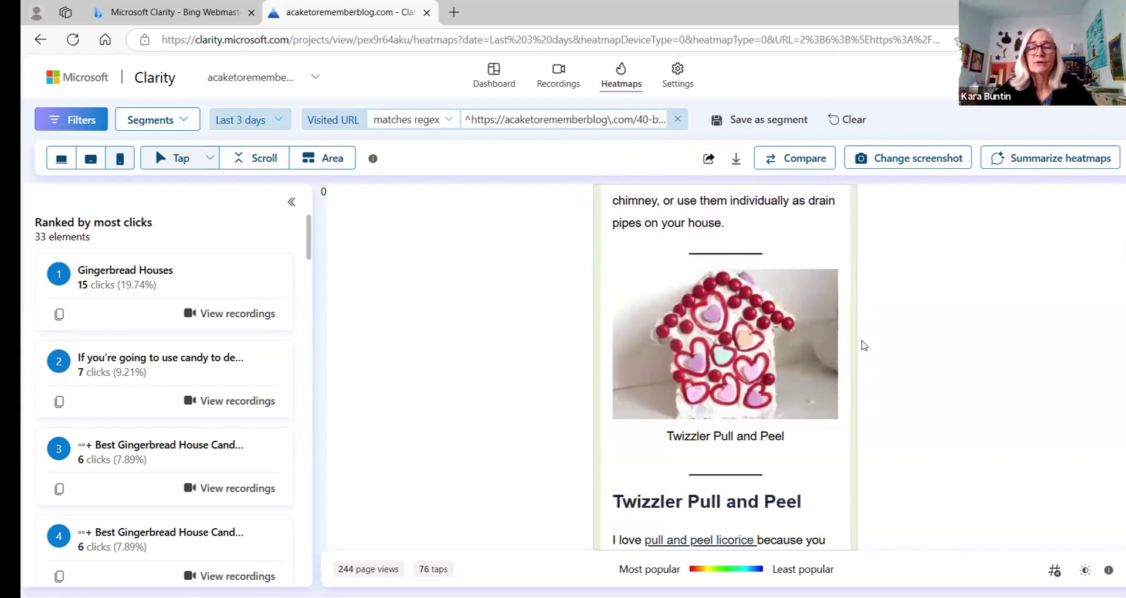
scroll(864, 345, "down", 3)
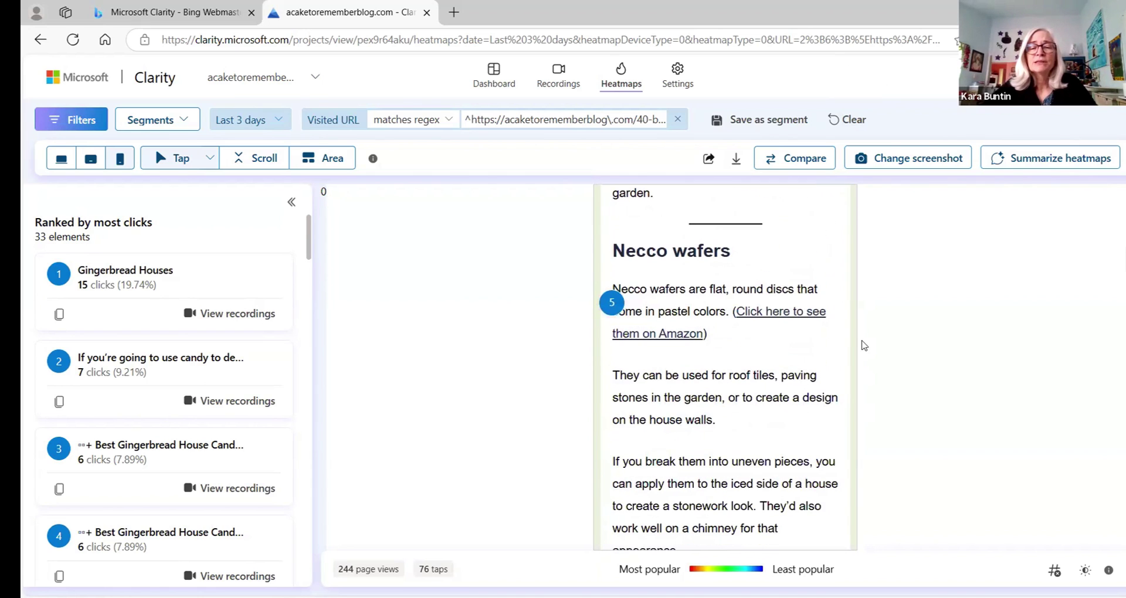
Step: Examine the taps in the heatmap from the candy canes section down through gum, Reeses mini cups and chocolate bars to Hershey kisses
scroll(864, 346, "down", 15)
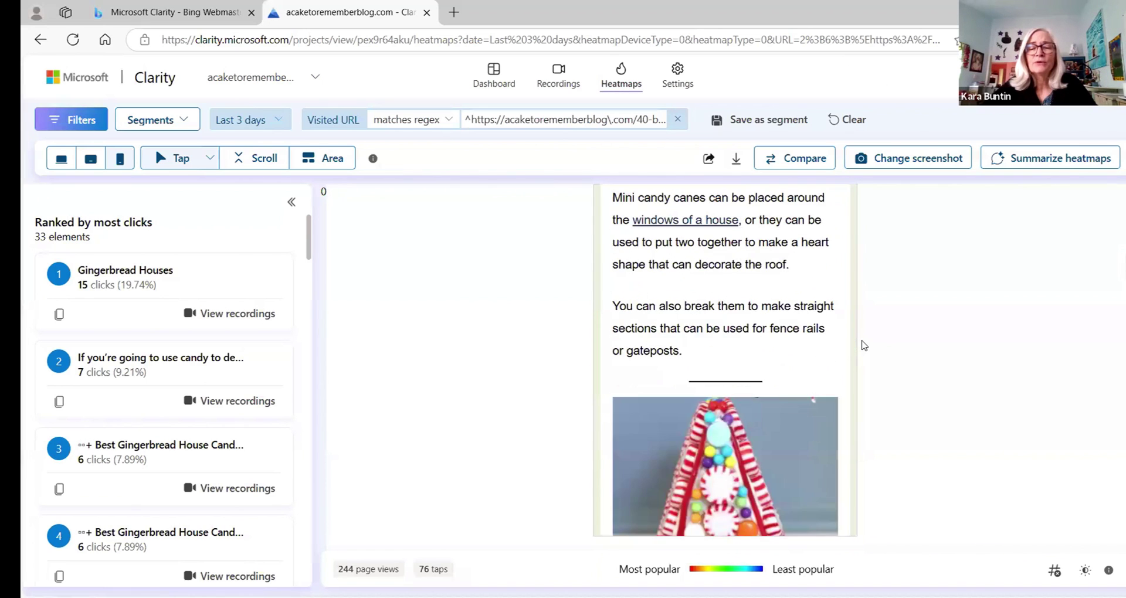
scroll(865, 345, "down", 15)
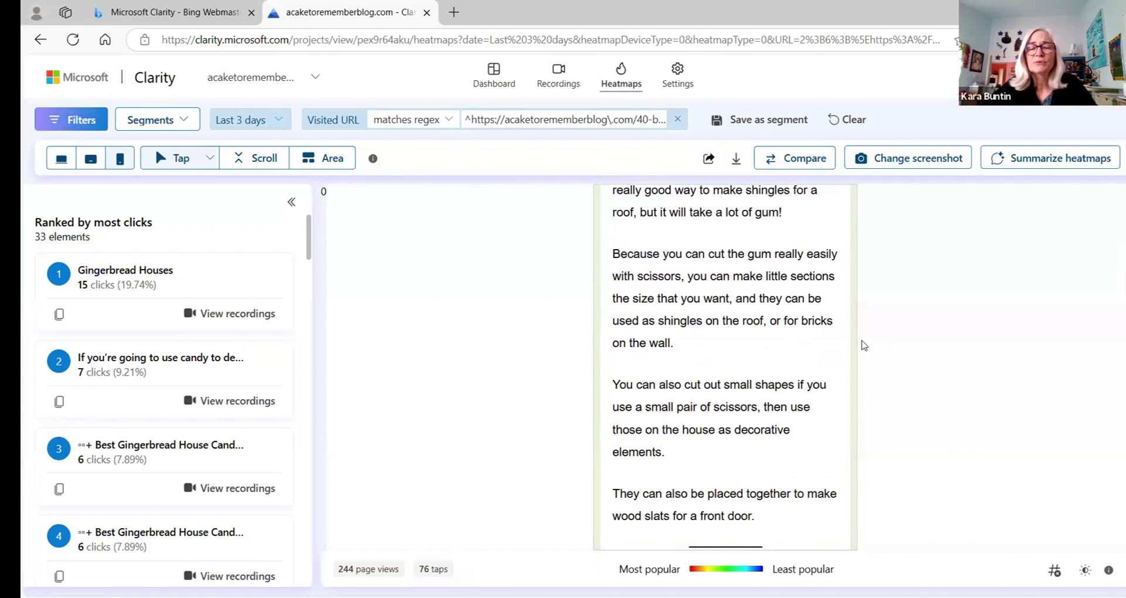
scroll(864, 345, "down", 15)
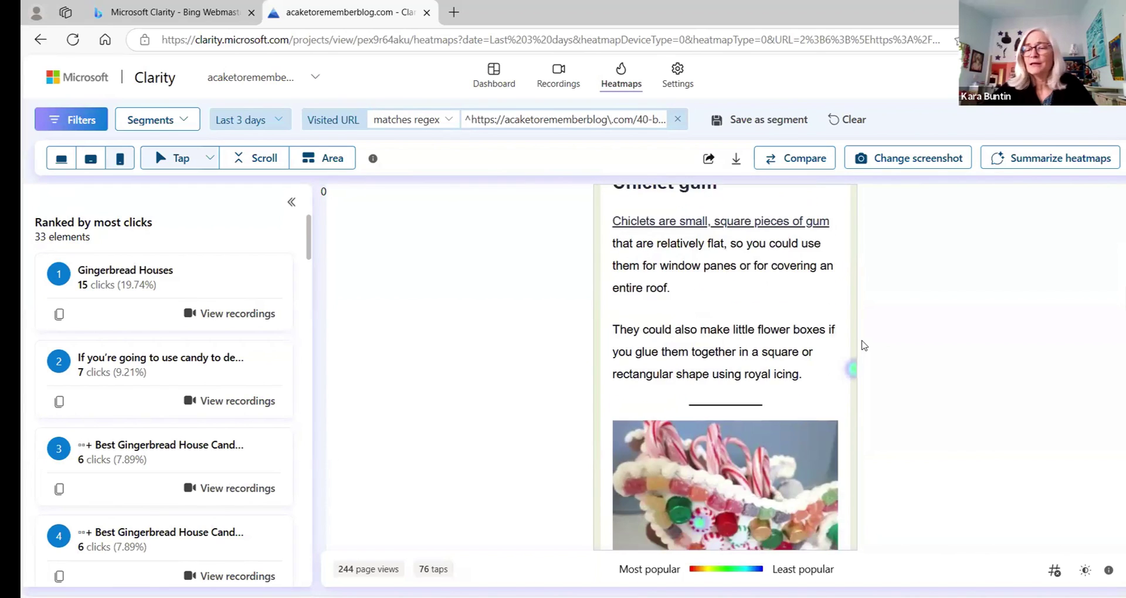
scroll(864, 345, "down", 4)
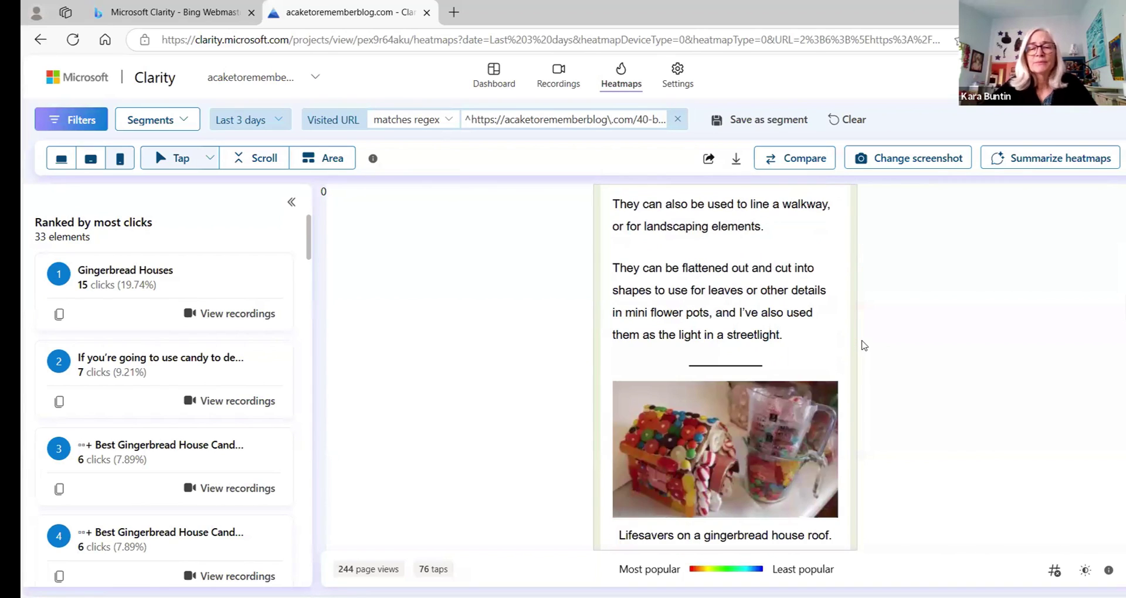
scroll(865, 346, "down", 15)
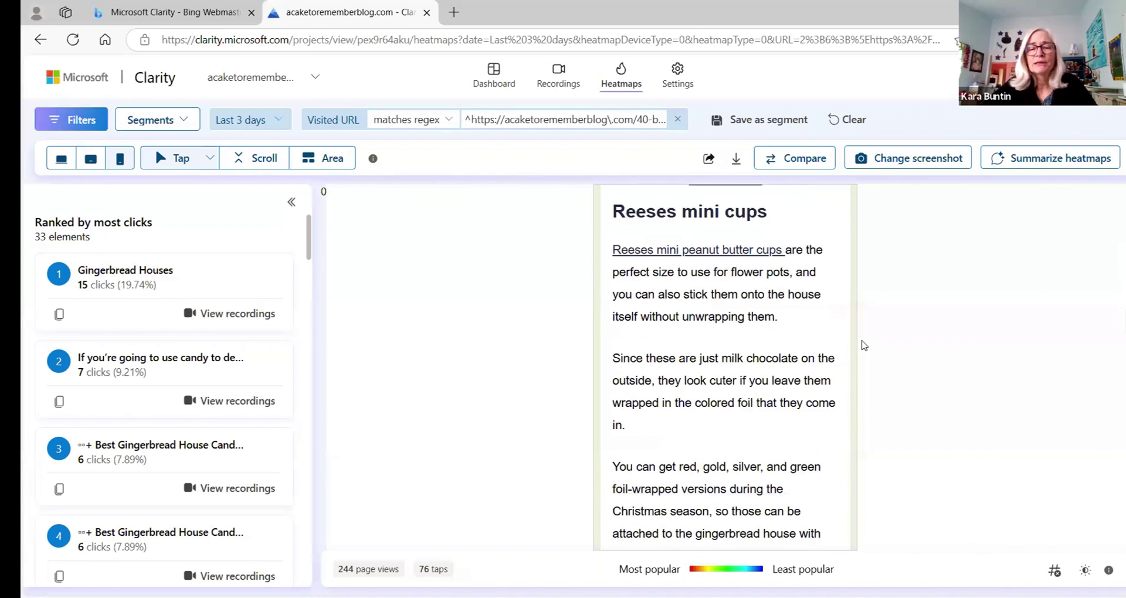
scroll(864, 345, "down", 15)
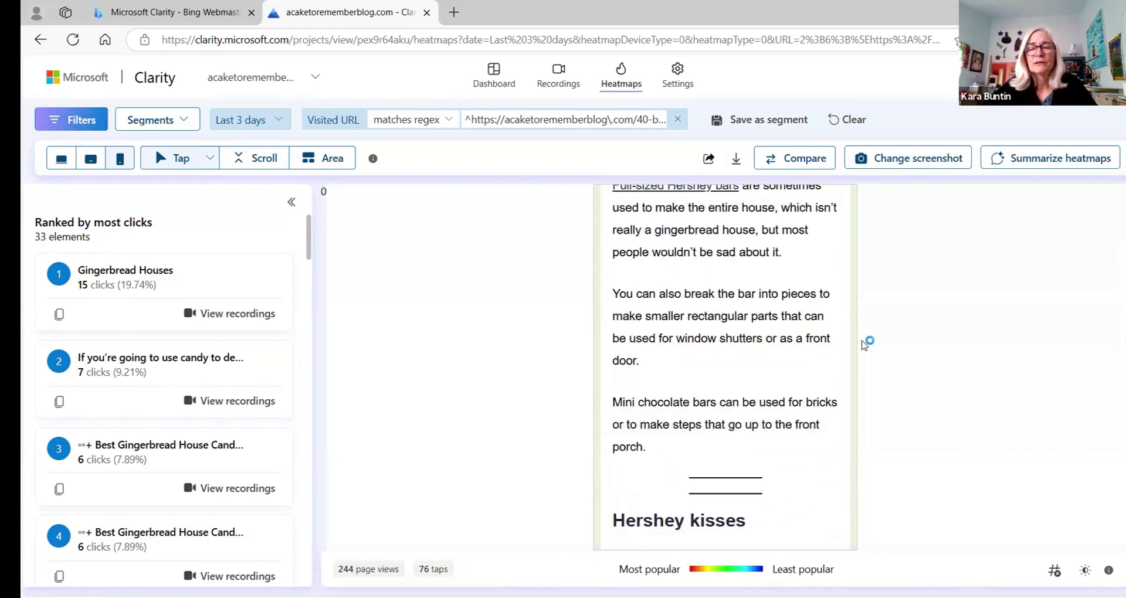
scroll(866, 345, "down", 3)
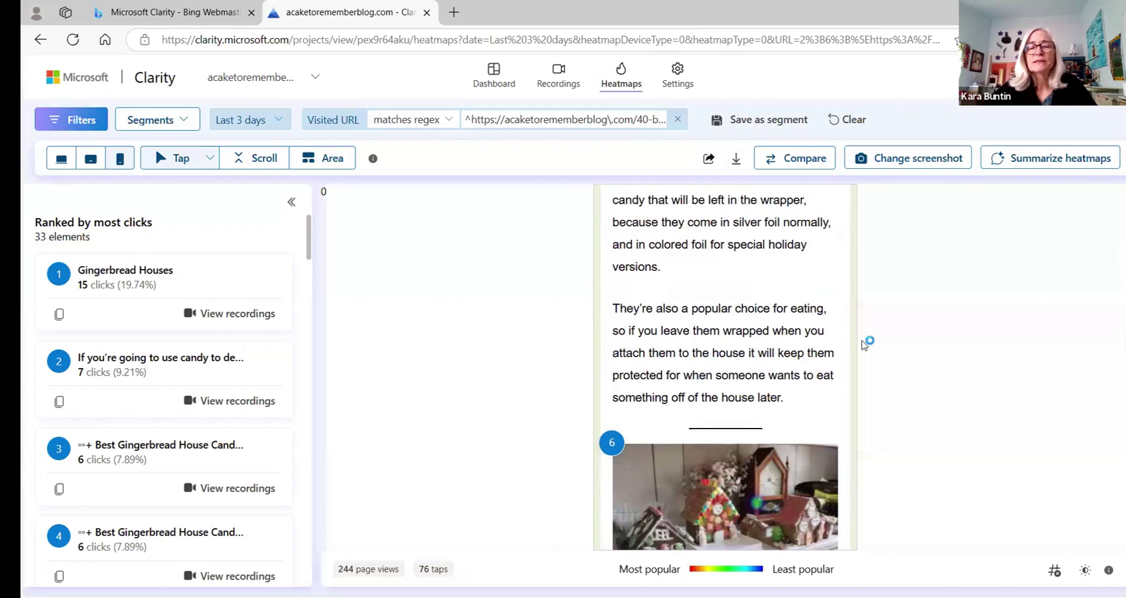
Step: Check the clicks on the chocolate-covered pretzels gingerbread house photo, and compare the mini chocolate bar door photo above it
scroll(707, 253, "down", 3)
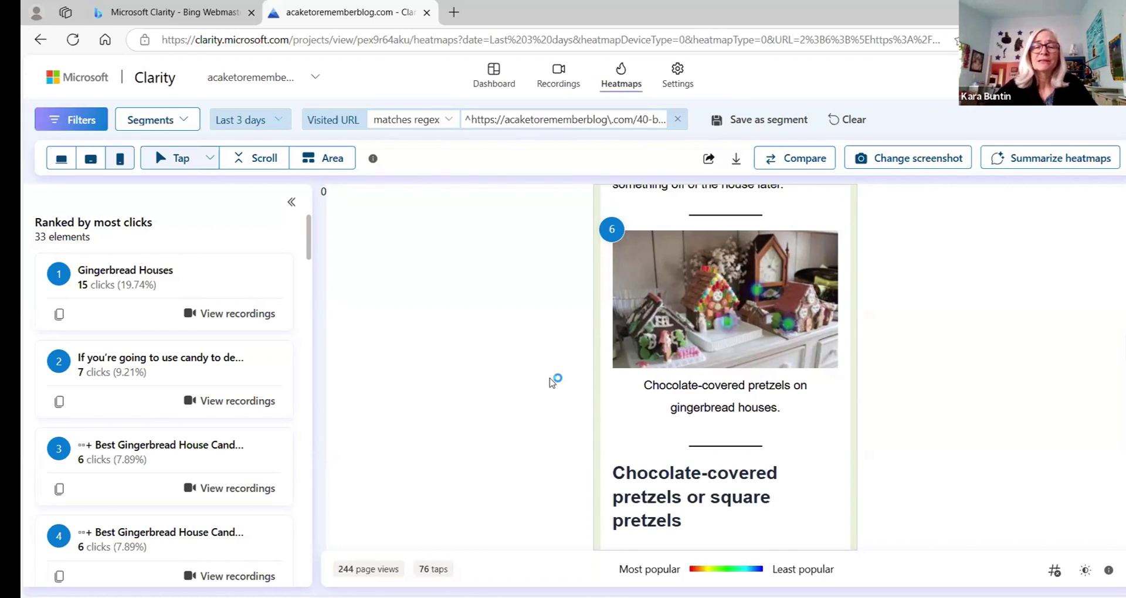
mouse_move(678, 309)
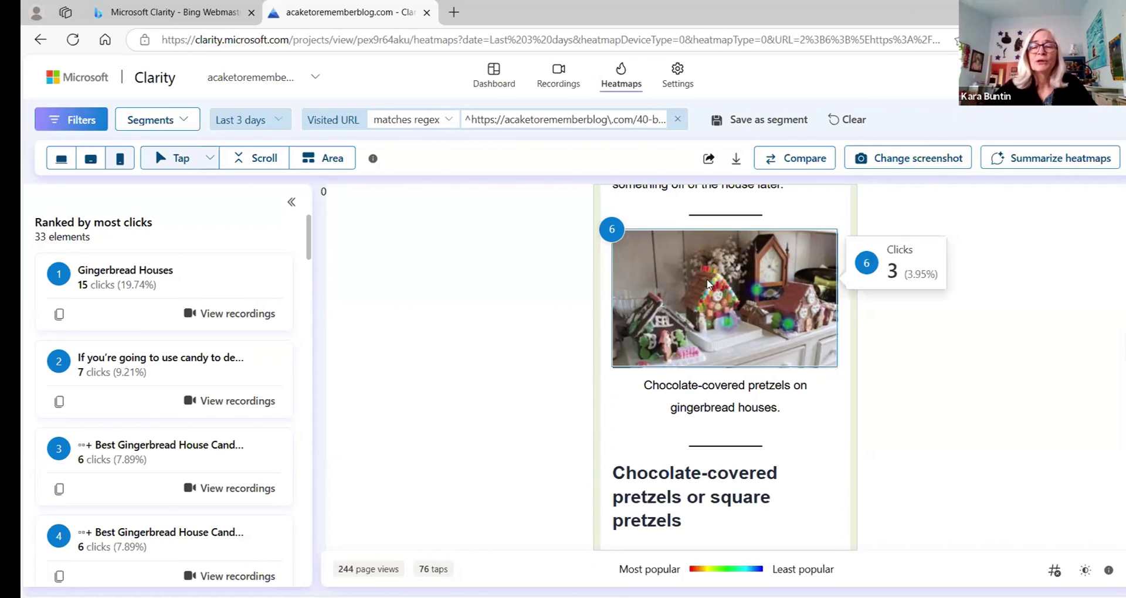
scroll(477, 415, "up", 1)
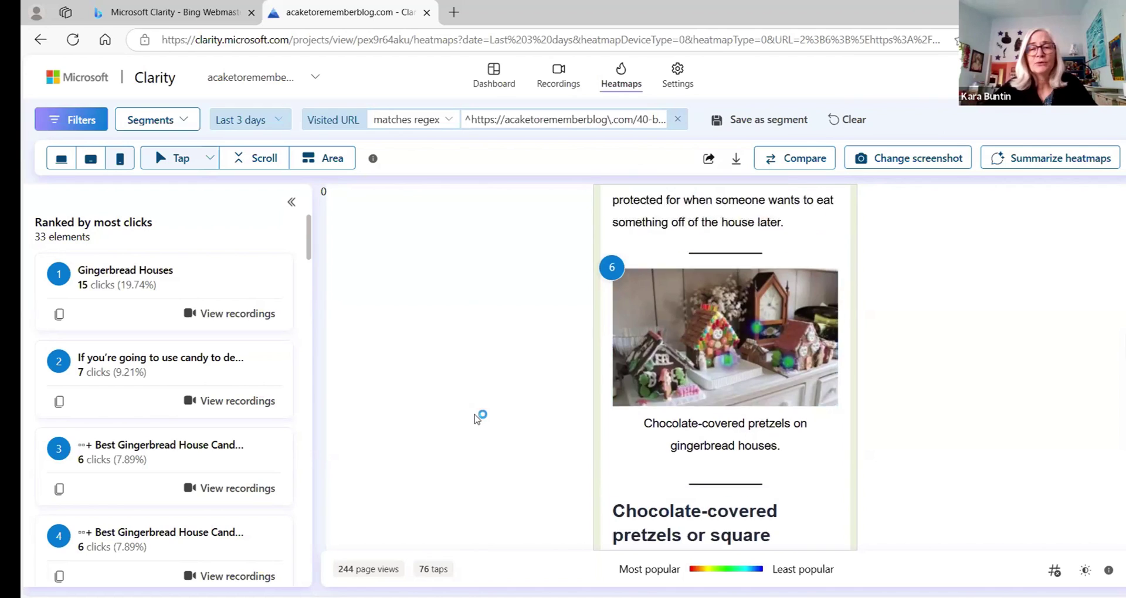
scroll(481, 422, "up", 10)
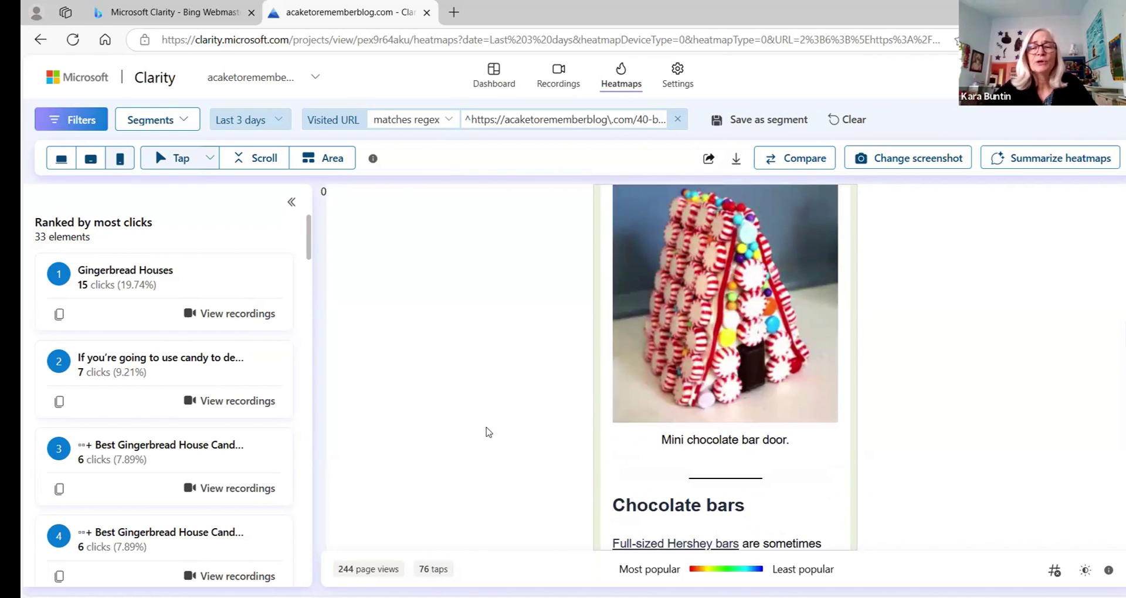
scroll(489, 432, "up", 2)
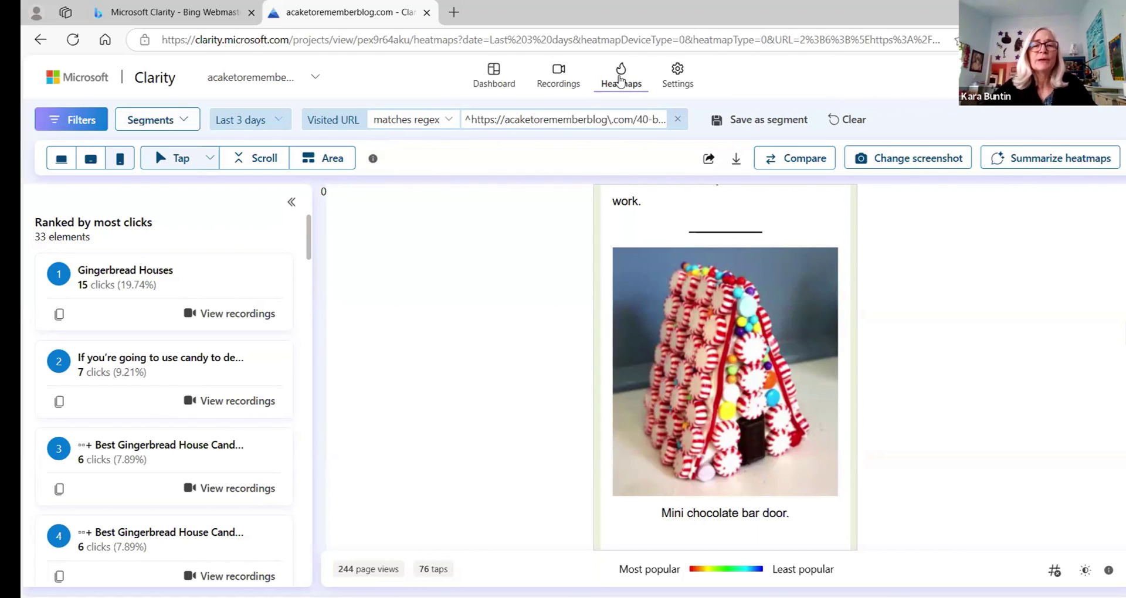
Step: Remove the visited URL filter from the heatmap and review the list of popular pages
left_click(41, 41)
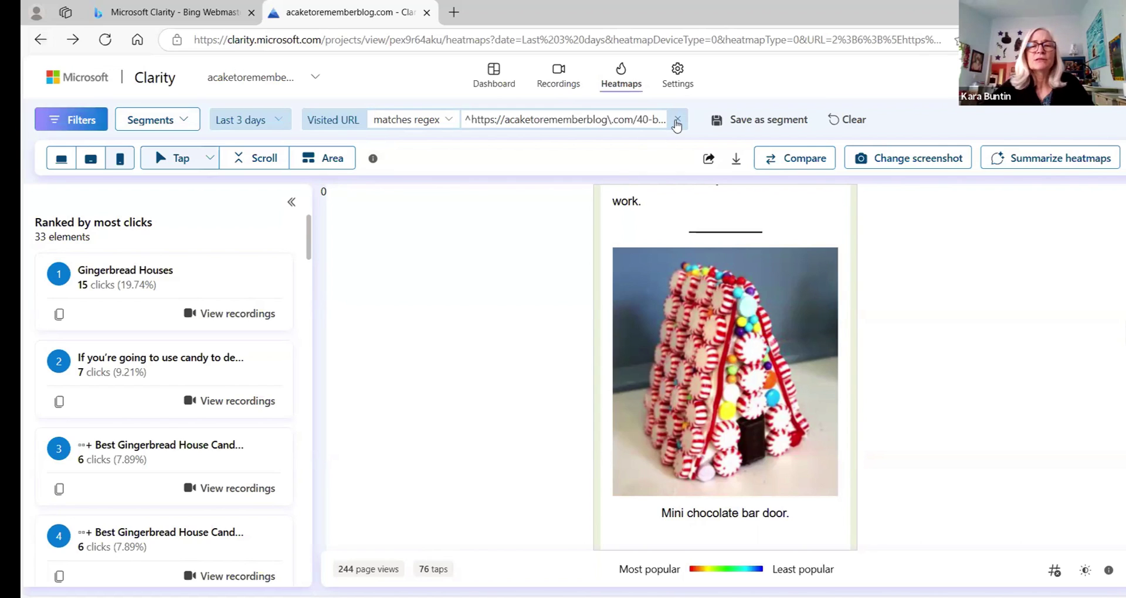
left_click(677, 120)
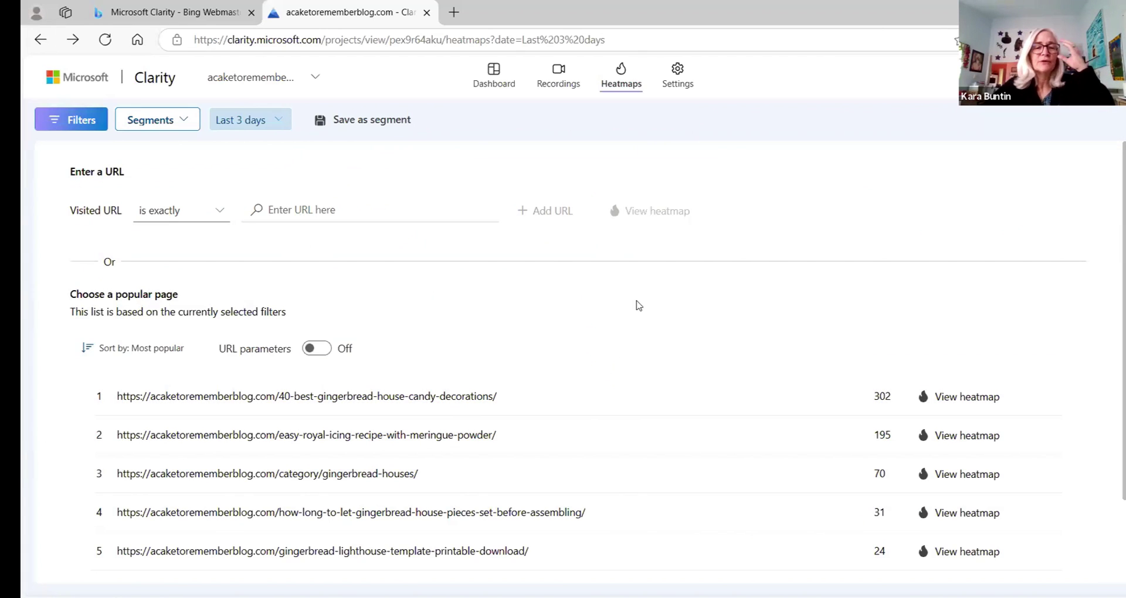
scroll(635, 308, "down", 2)
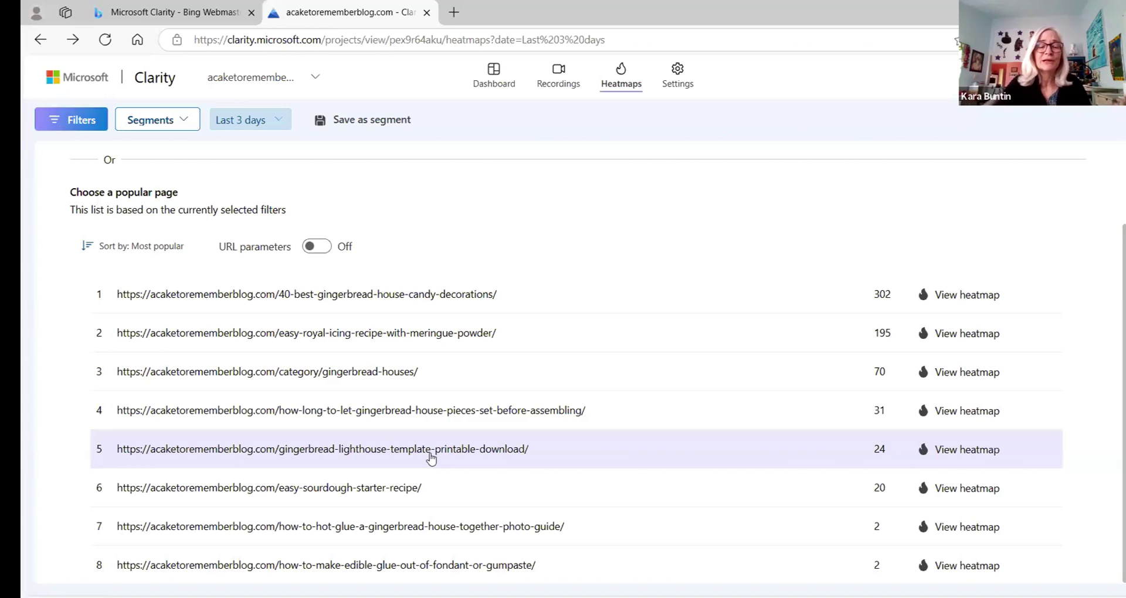
scroll(561, 361, "up", 2)
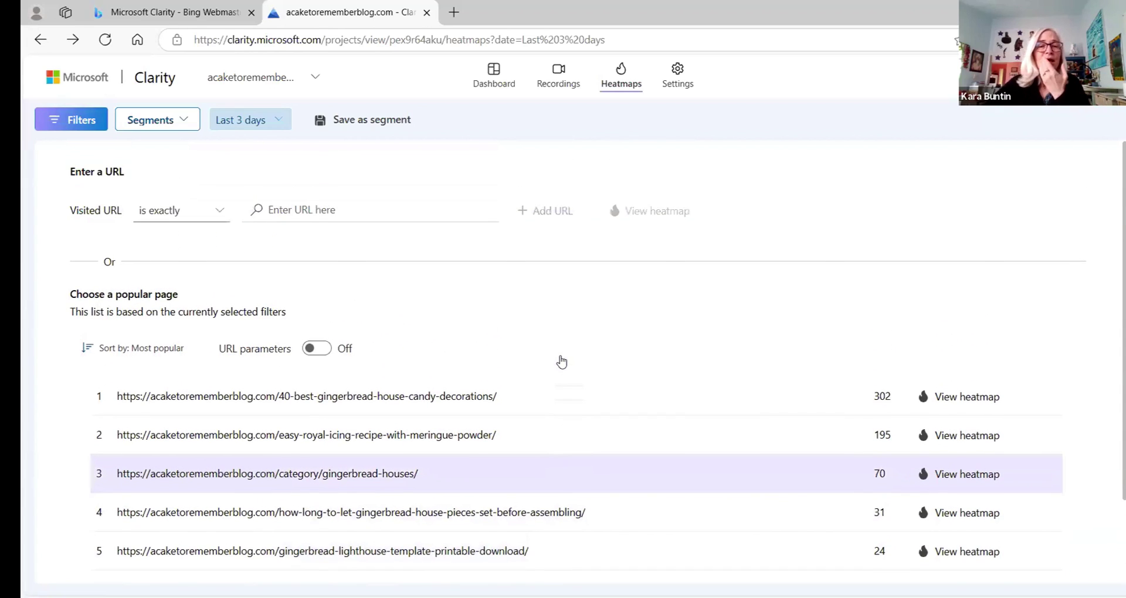
Step: Review the dashboard's sessions, users and insights overview, and open the visitor recordings
left_click(486, 78)
scroll(518, 247, "down", 1)
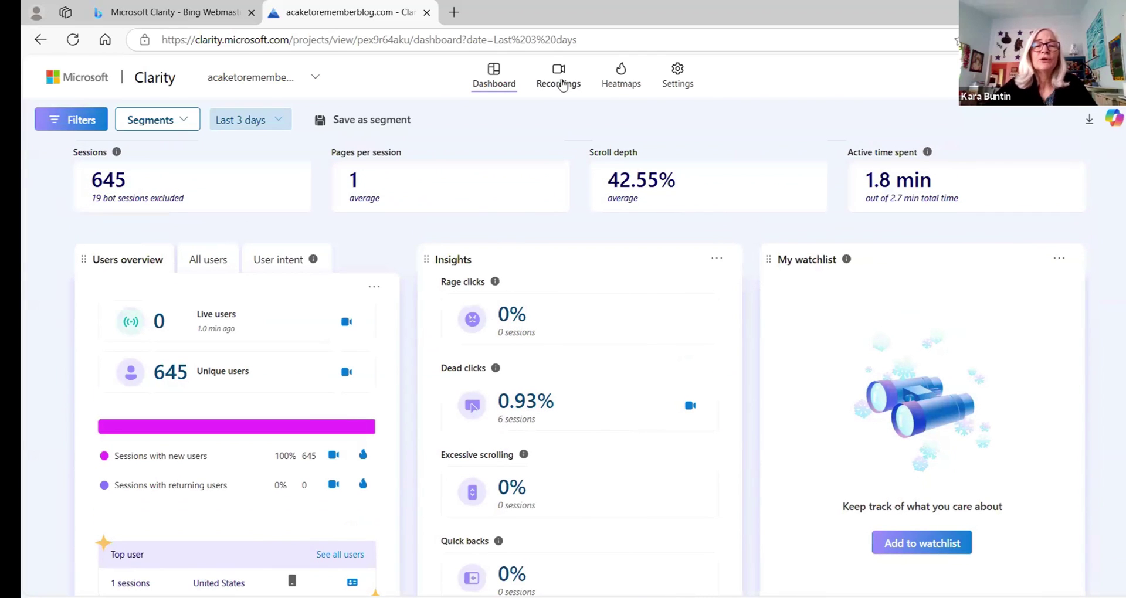
left_click(560, 82)
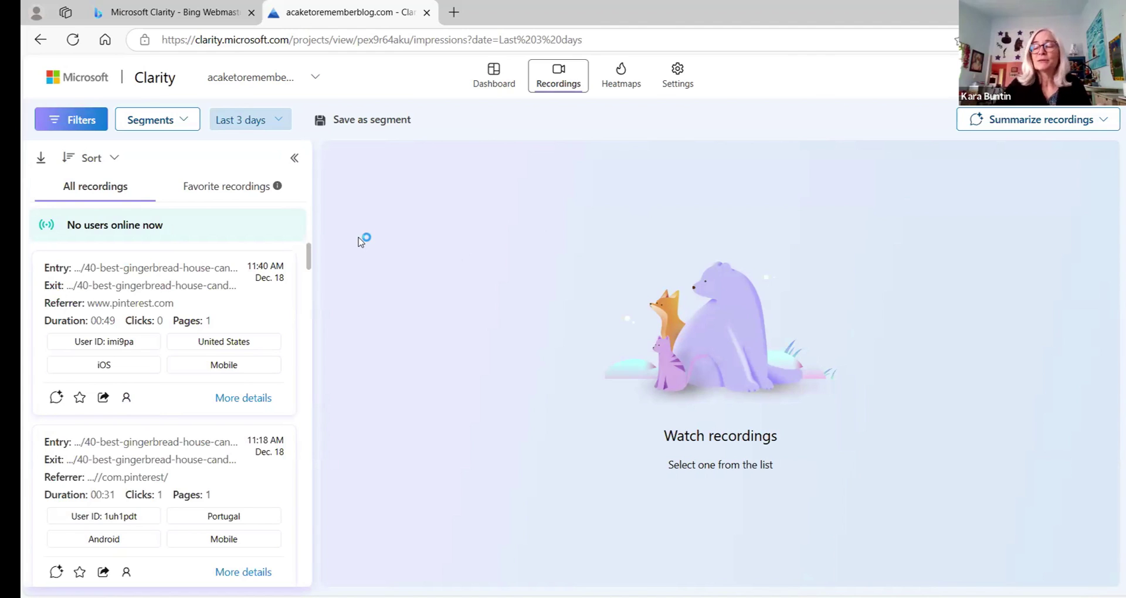
Step: Examine the masking modes and the Clarity tour checklist in the project settings
left_click(678, 75)
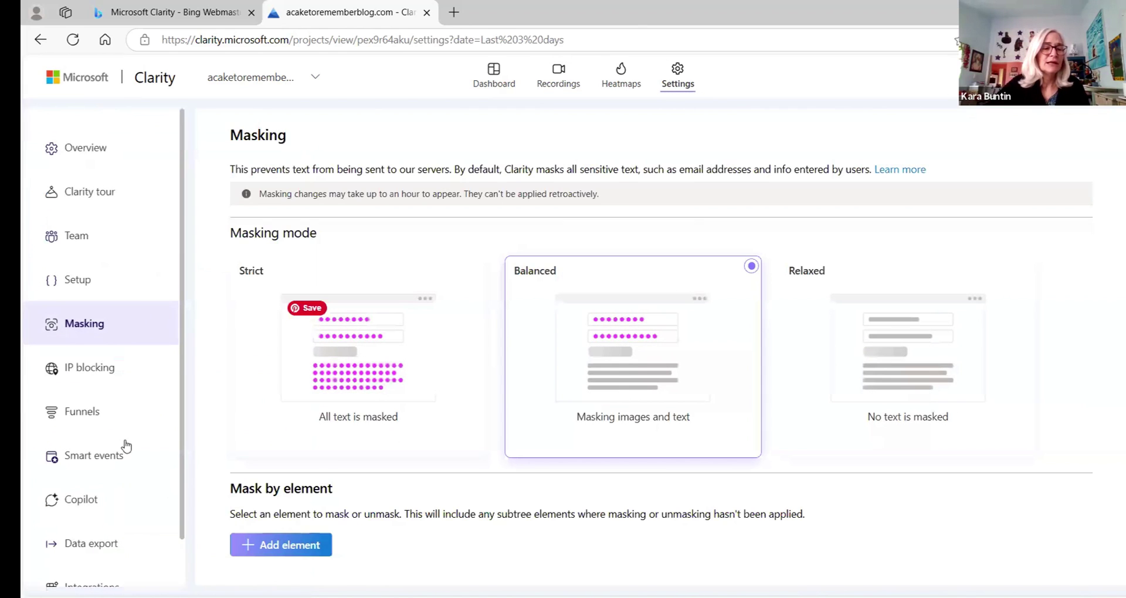
scroll(126, 446, "down", 2)
scroll(126, 447, "up", 2)
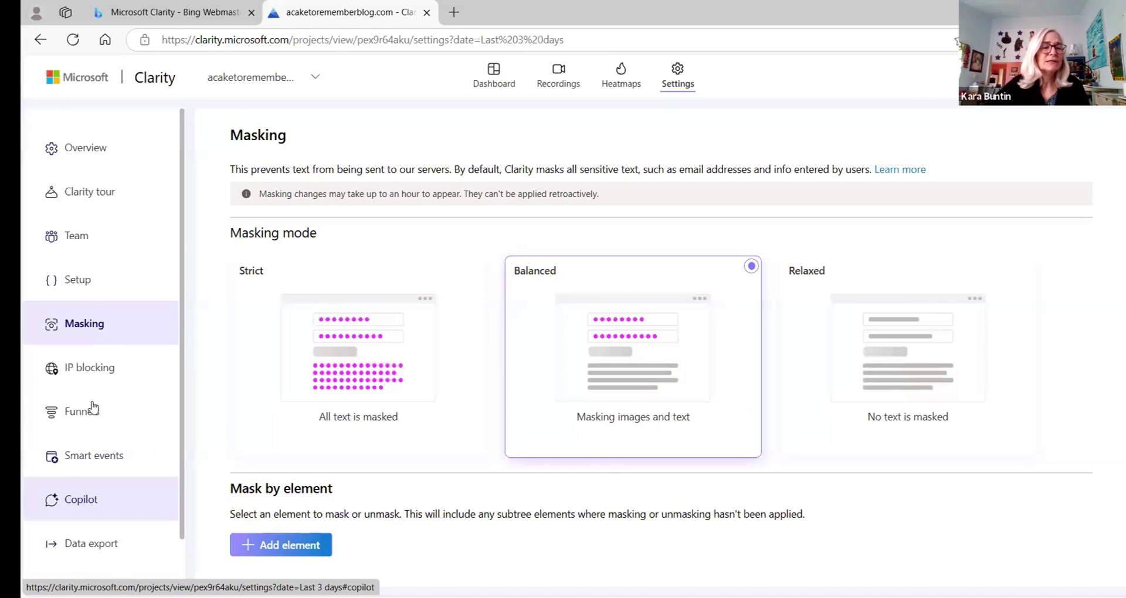
left_click(97, 198)
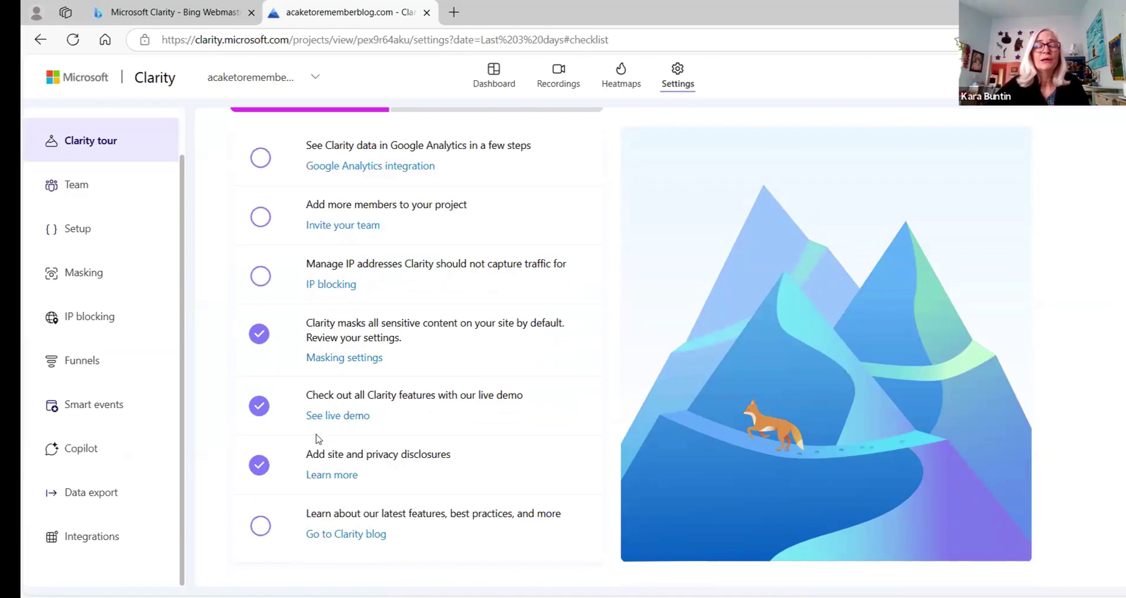
left_click(106, 388)
left_click(40, 47)
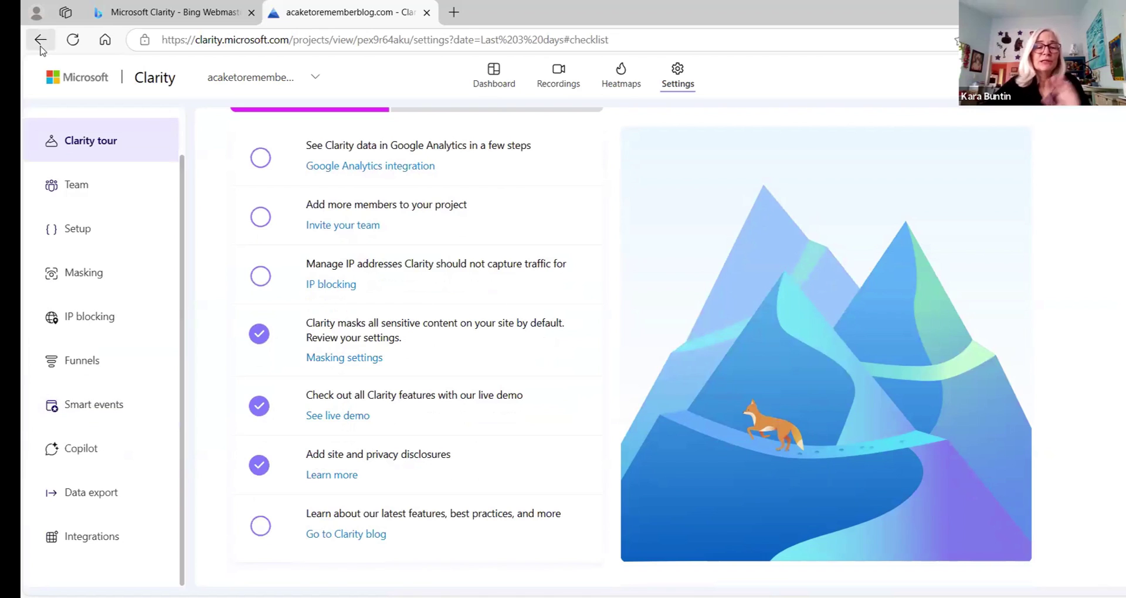
Step: Play the 11:18 AM Dec. 18 recording of the Android visitor from Portugal and exit it at the end
left_click(556, 80)
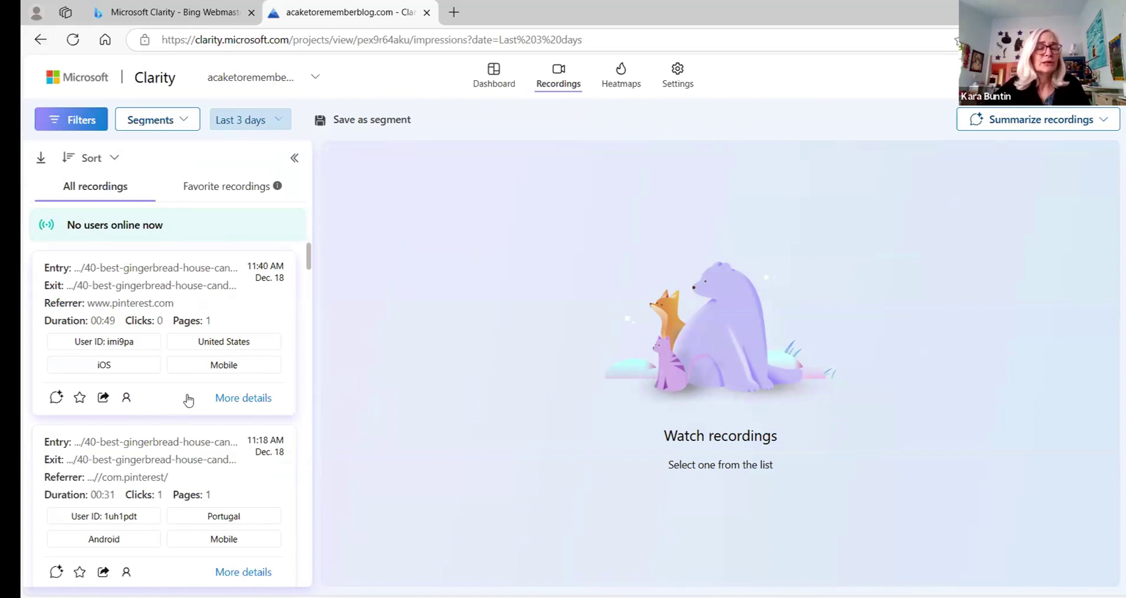
scroll(188, 399, "down", 1)
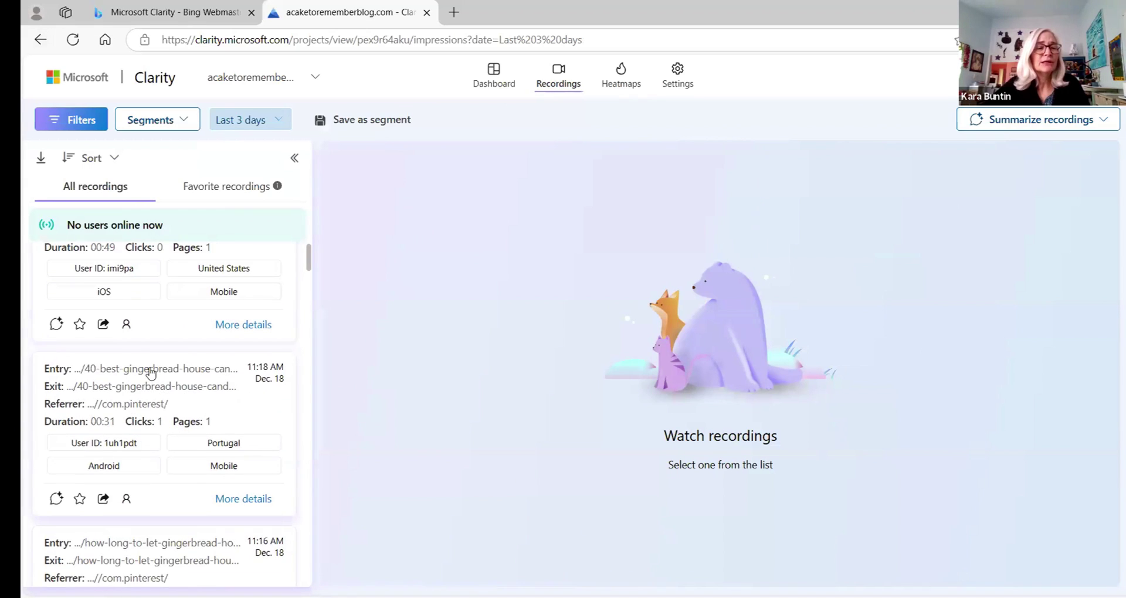
left_click(147, 386)
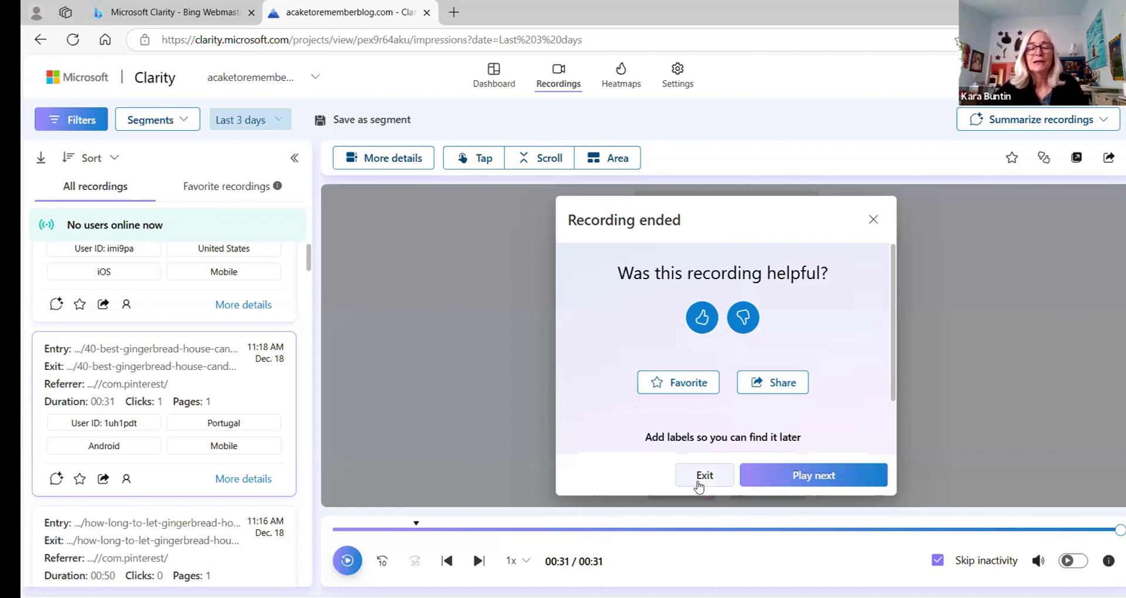
left_click(704, 476)
Step: Play the 11:07 AM Dec. 18 recording of the iOS visitor on the gingerbread house candy page
scroll(234, 420, "down", 3)
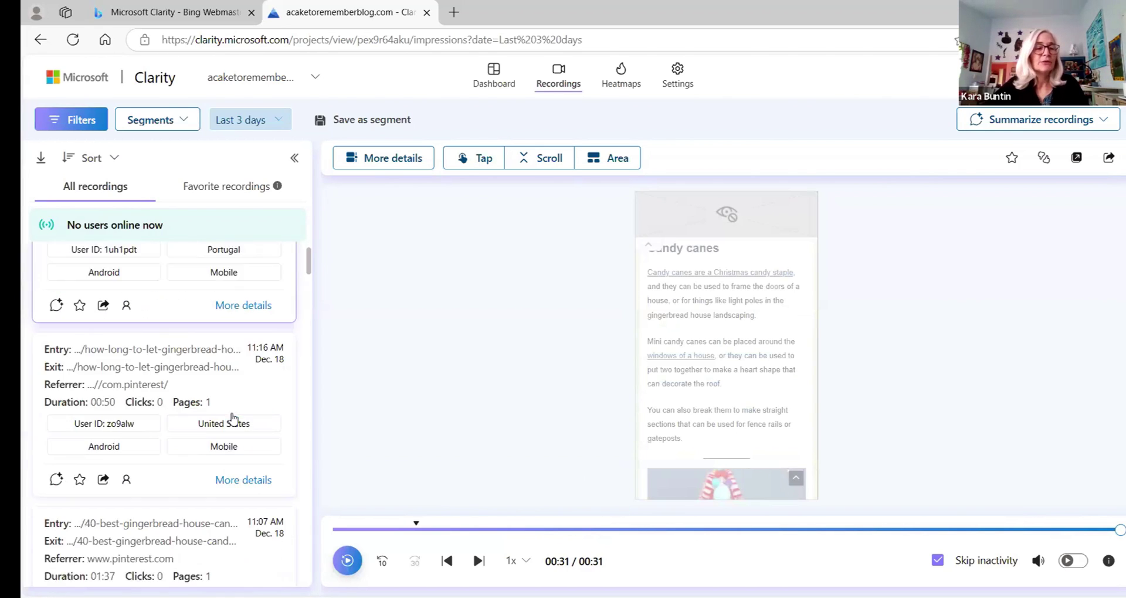
scroll(233, 419, "down", 1)
scroll(229, 411, "down", 3)
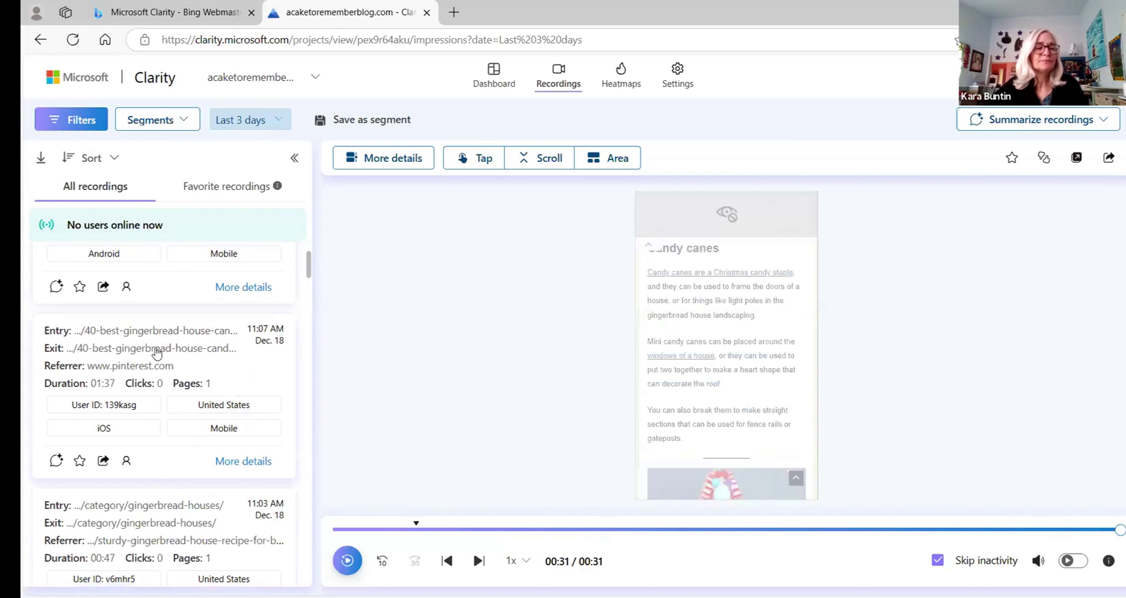
left_click(156, 353)
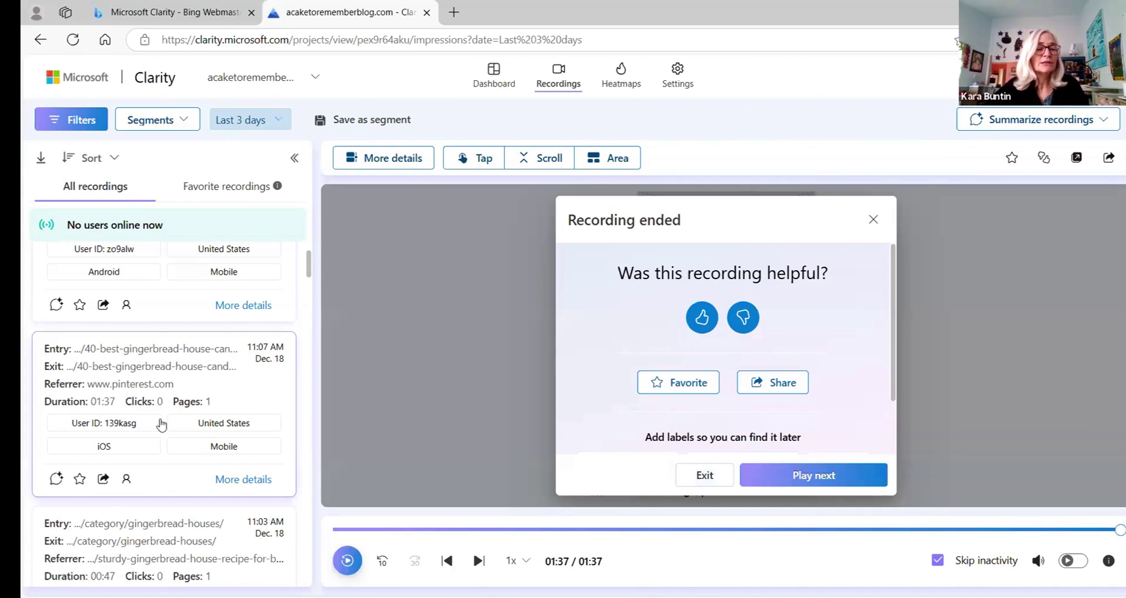
Step: Examine the user info filter options for the recordings and close the filters without applying any
scroll(161, 424, "down", 3)
scroll(163, 352, "up", 3)
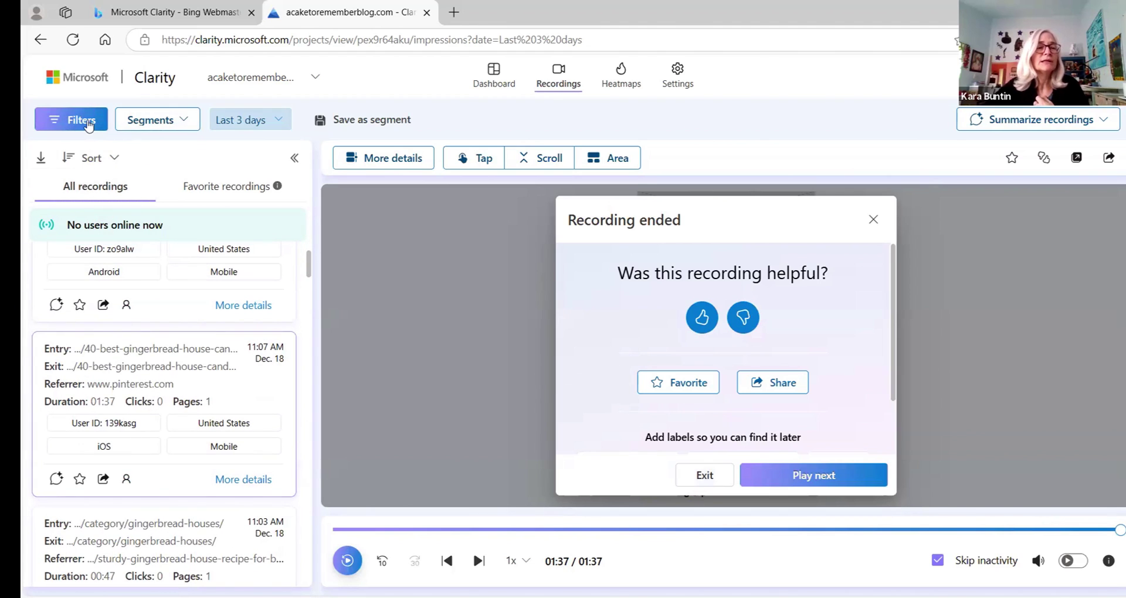
left_click(88, 123)
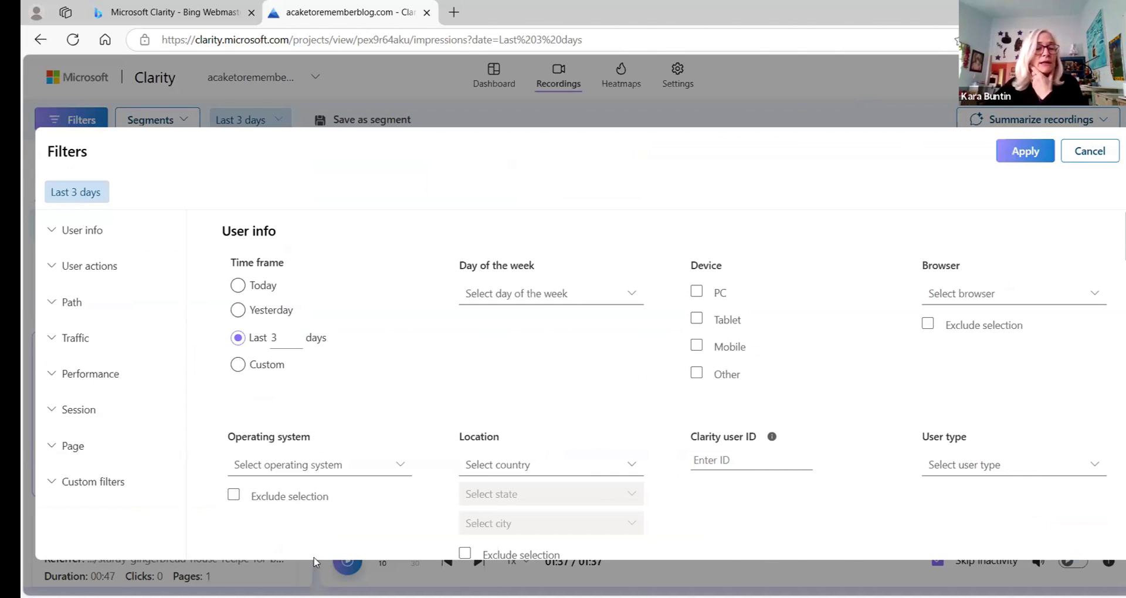
left_click(241, 560)
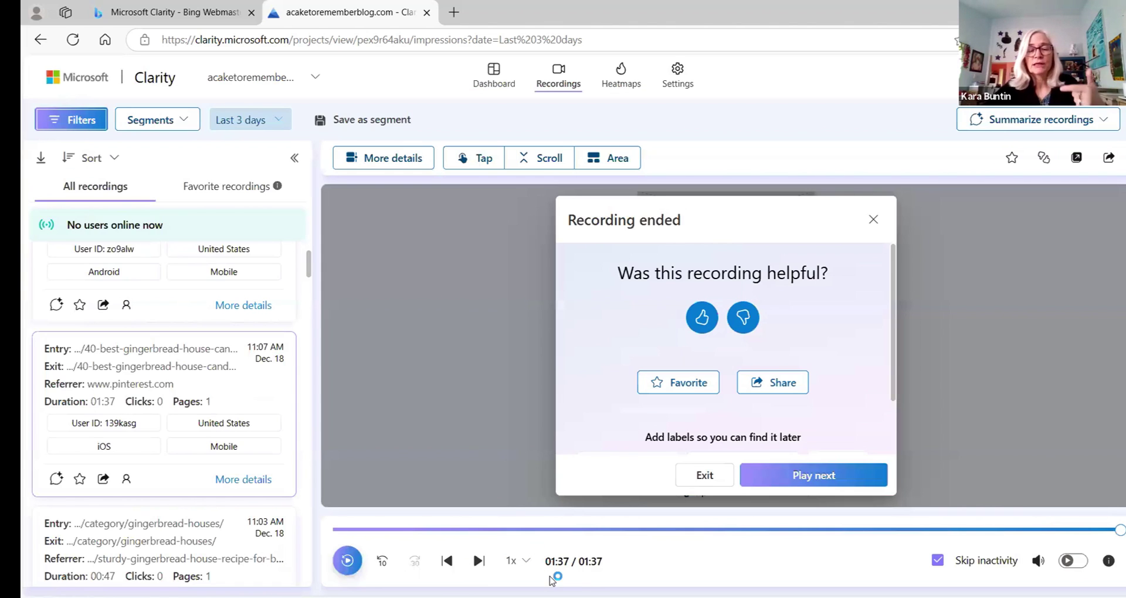